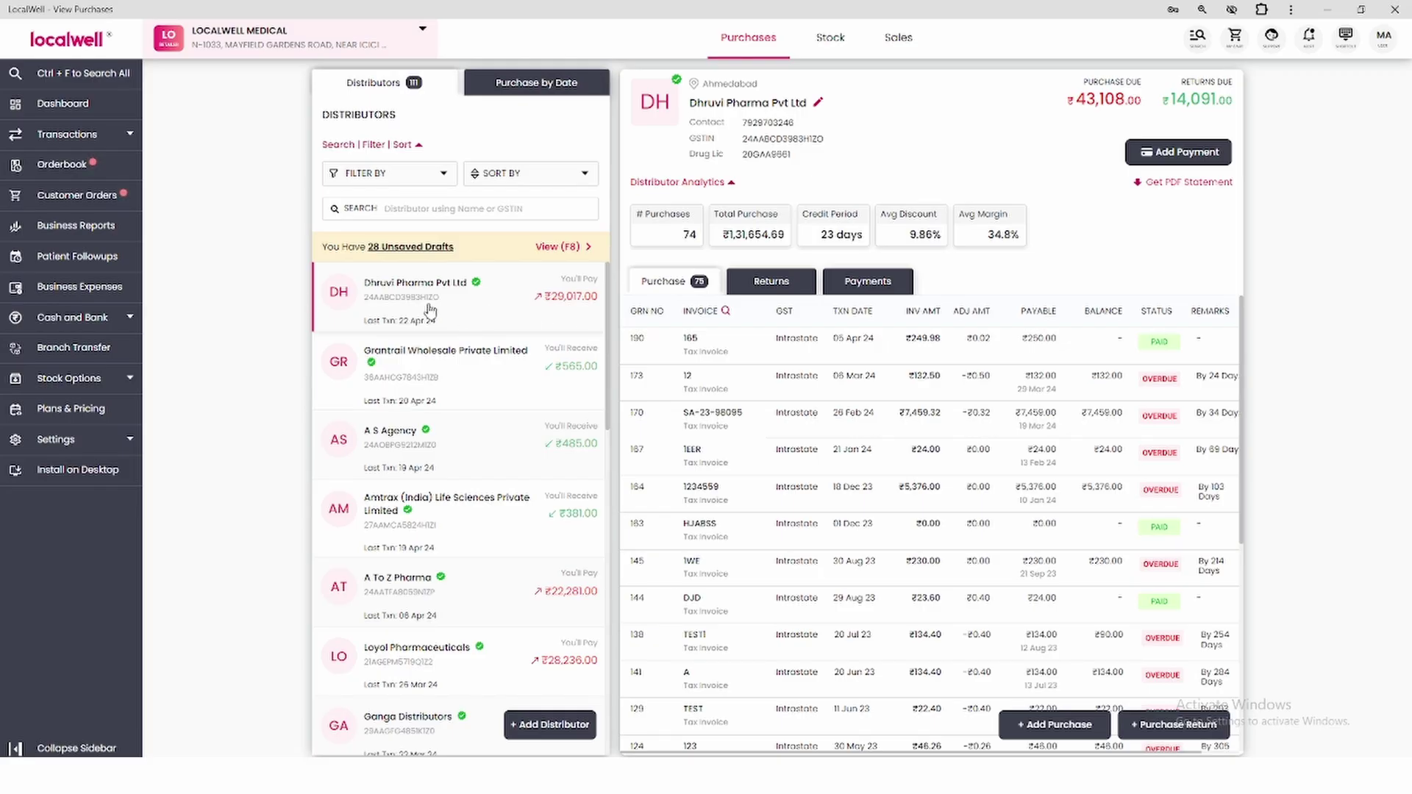
Step: Start a payment to the distributor Dhruvi Pharma Pvt Ltd with Debit Note as the payment mode
left_click(457, 306)
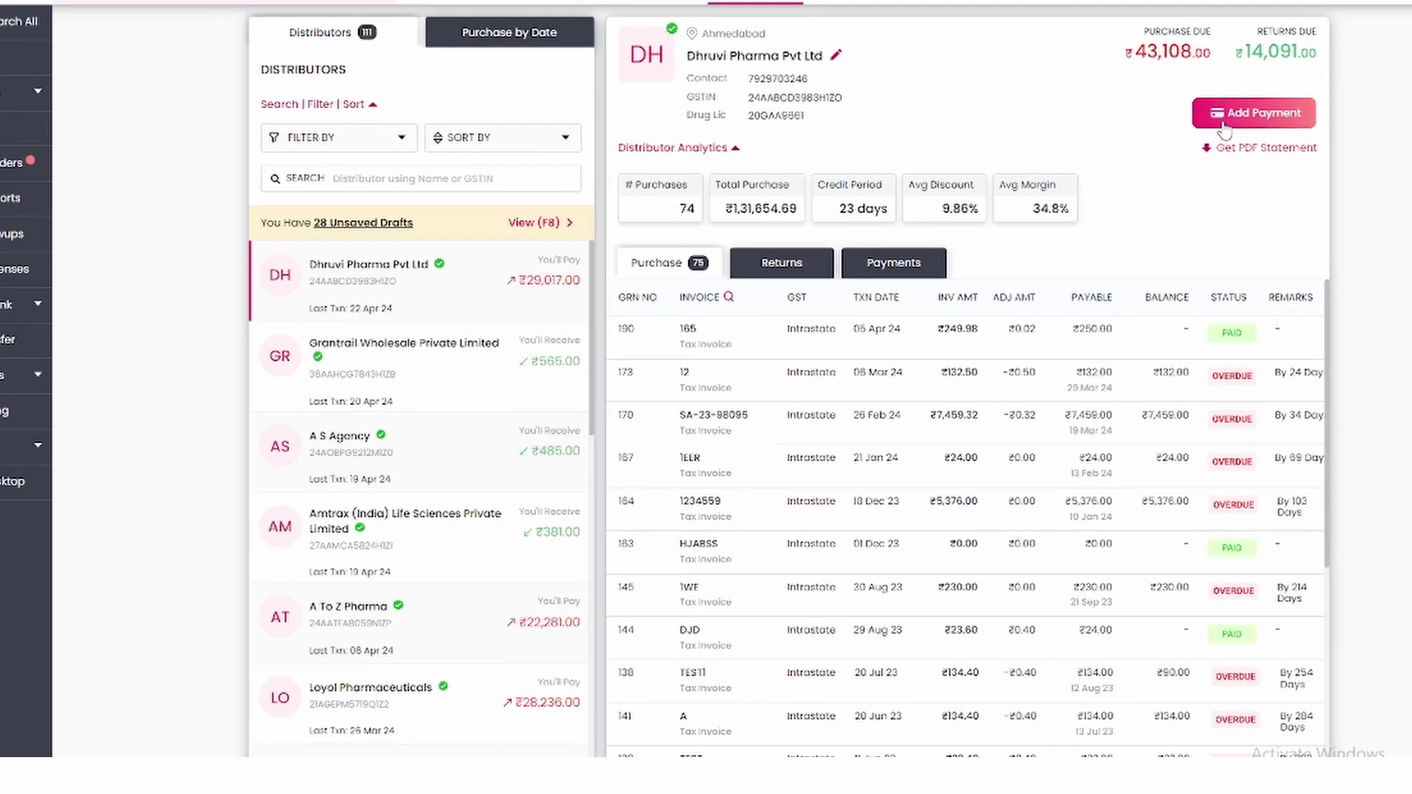
left_click(1223, 122)
scroll(740, 298, "down", 3)
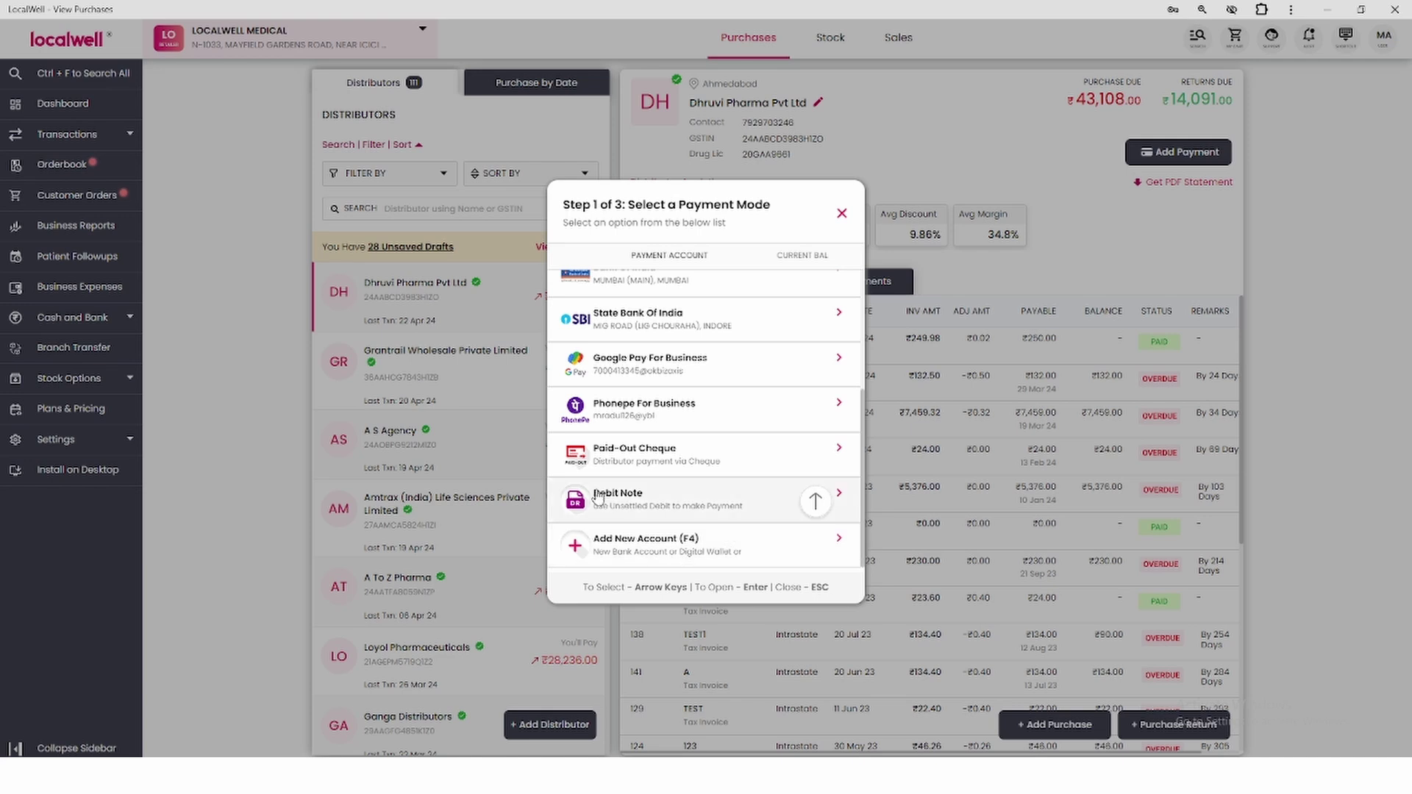
left_click(690, 497)
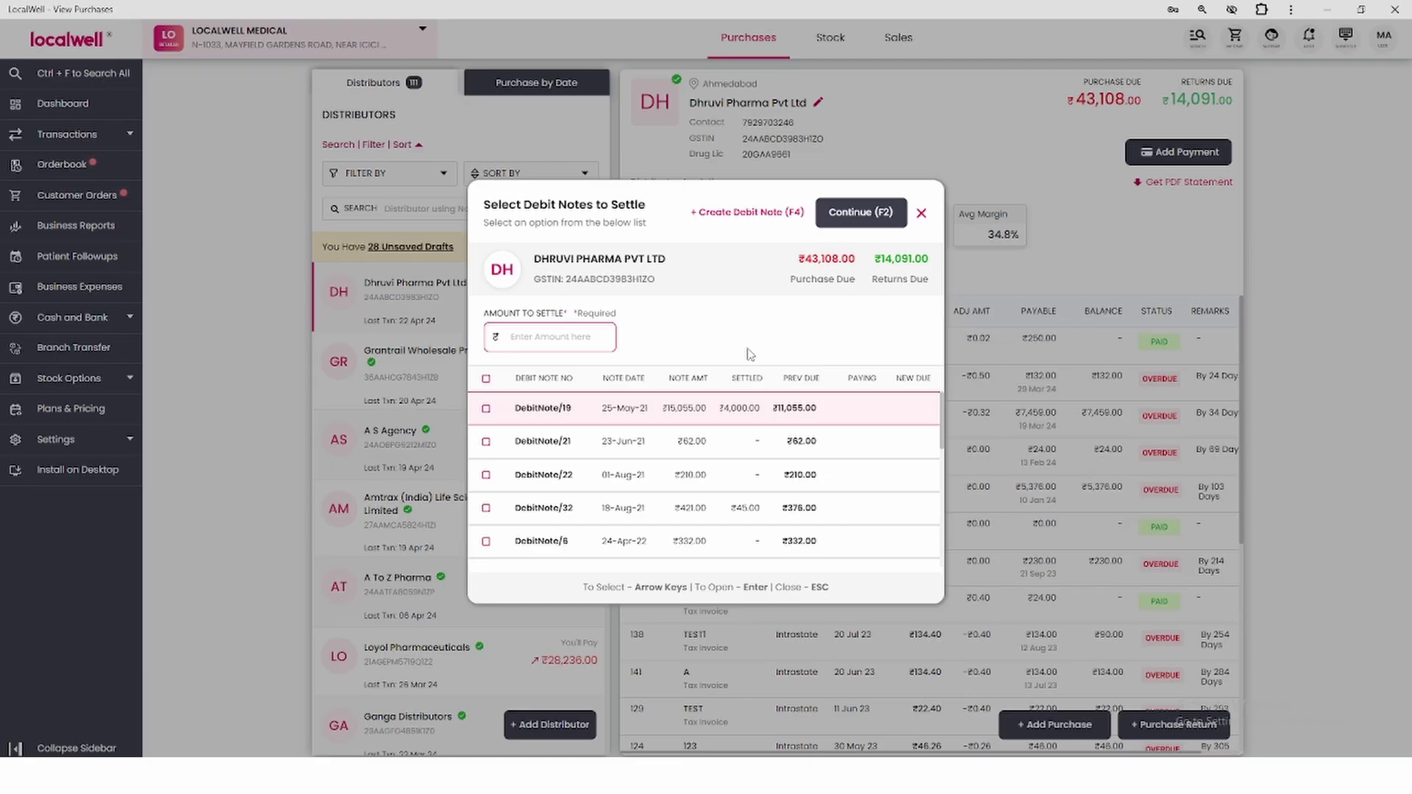
Step: Create and save a debit note with return date 30/04/2024, number dd-27 and return amount 5000, and close the debit note selection
key("F4")
left_click(690, 385)
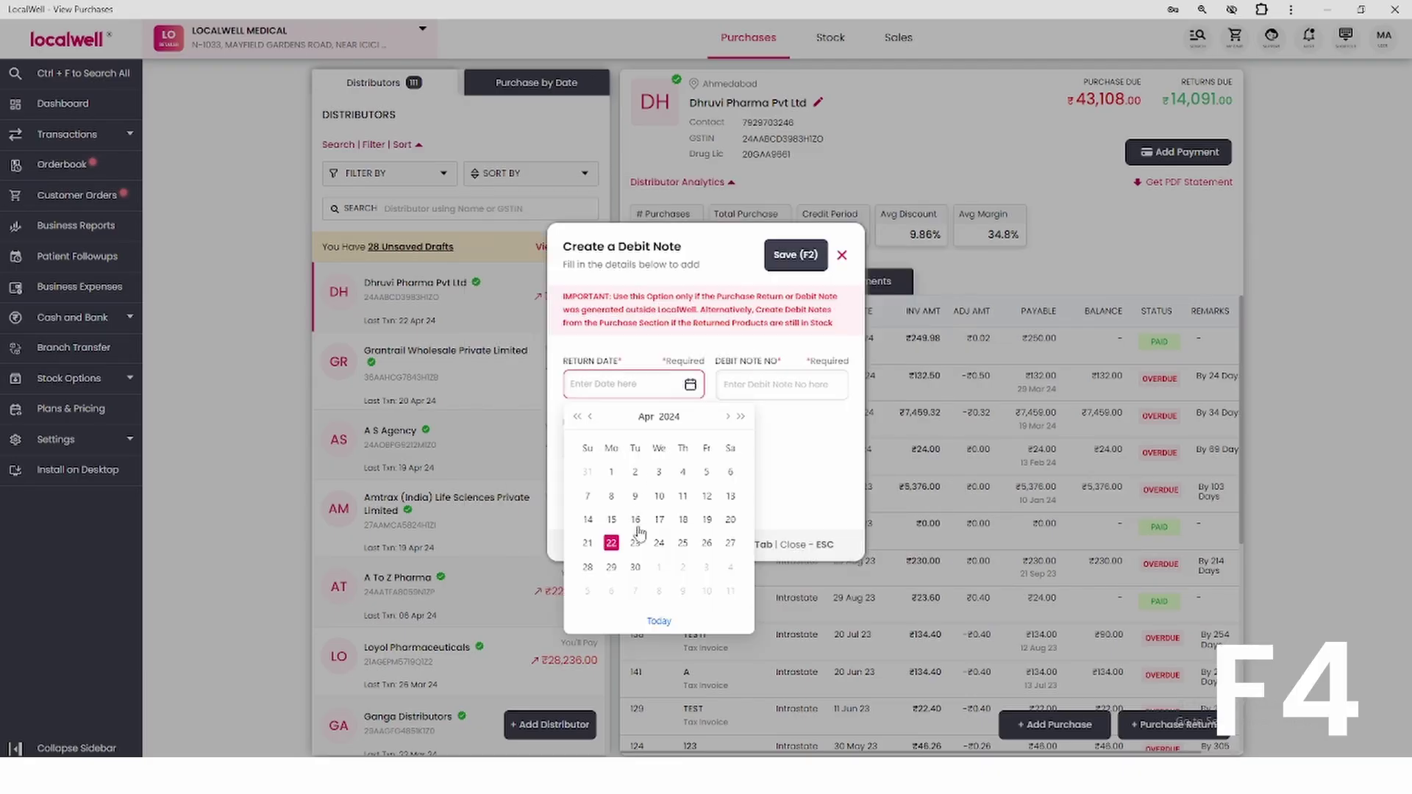
left_click(637, 569)
left_click(746, 388)
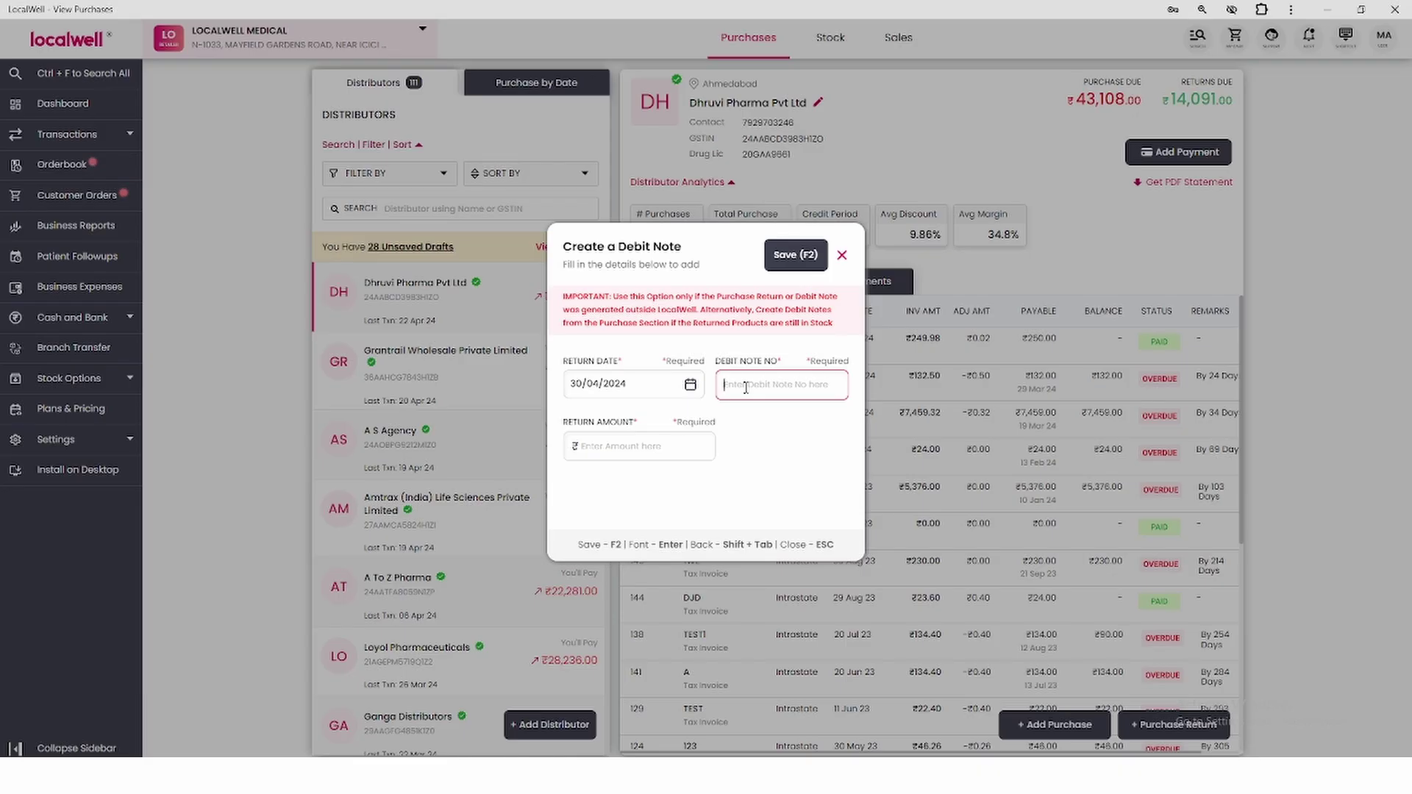
type("dd-27")
left_click(631, 453)
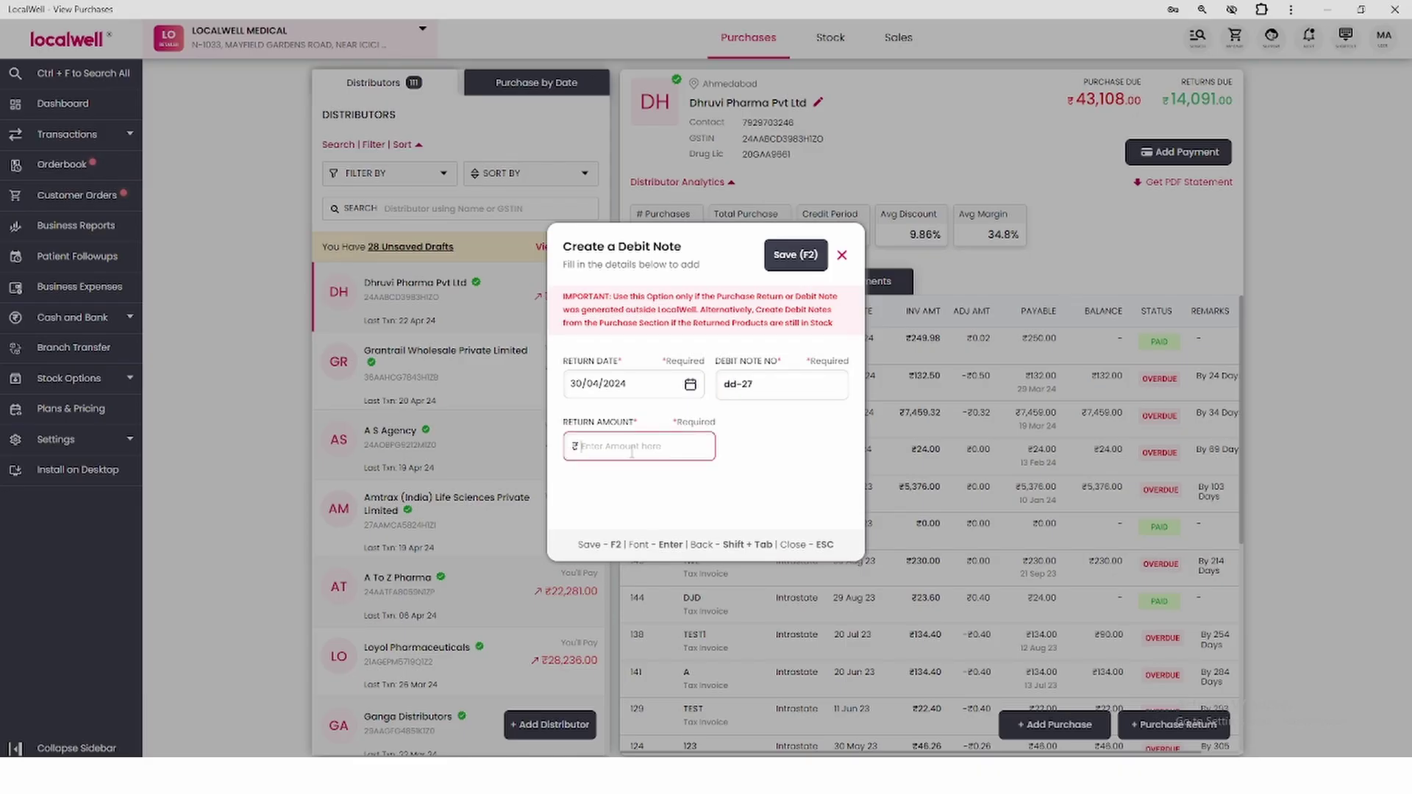
type("5000")
key("F2")
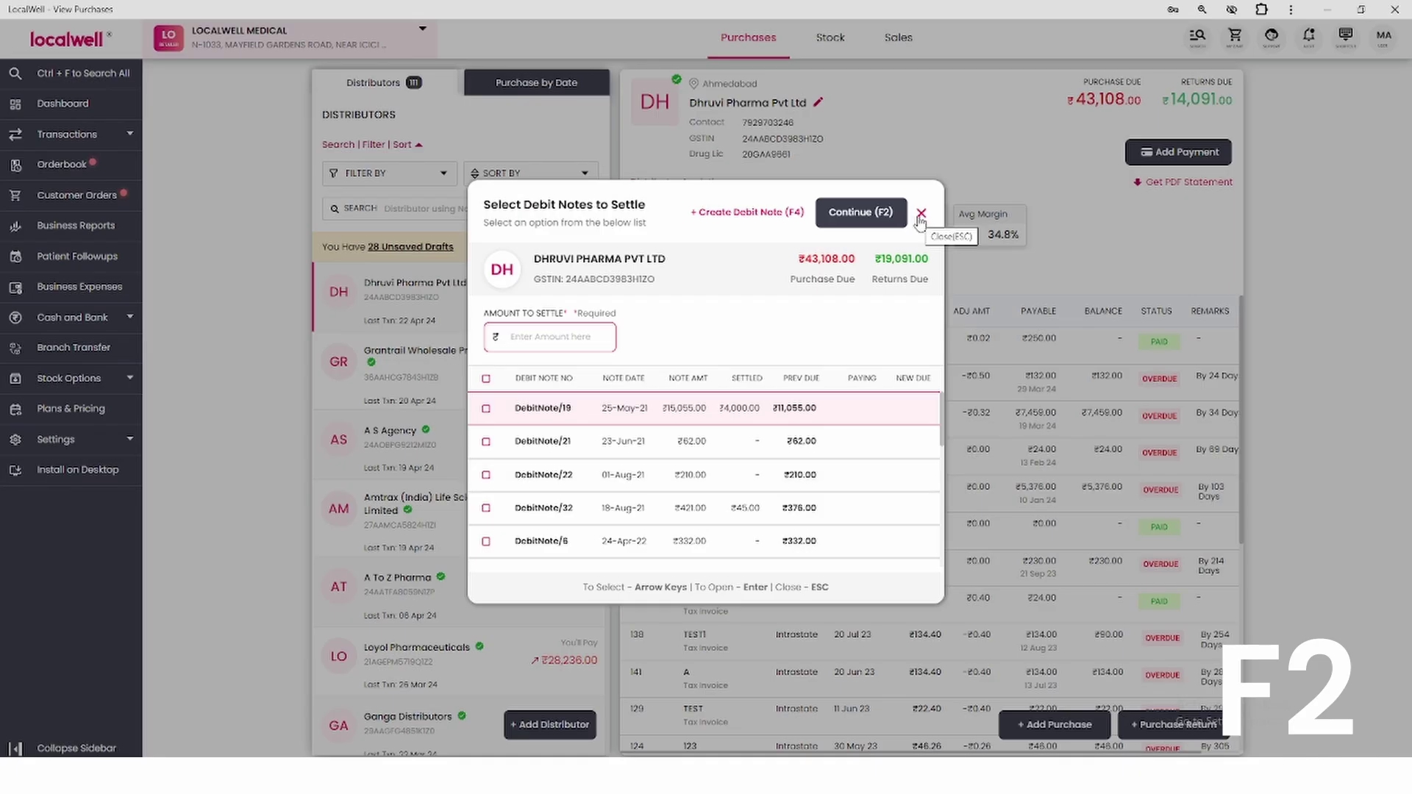
left_click(921, 215)
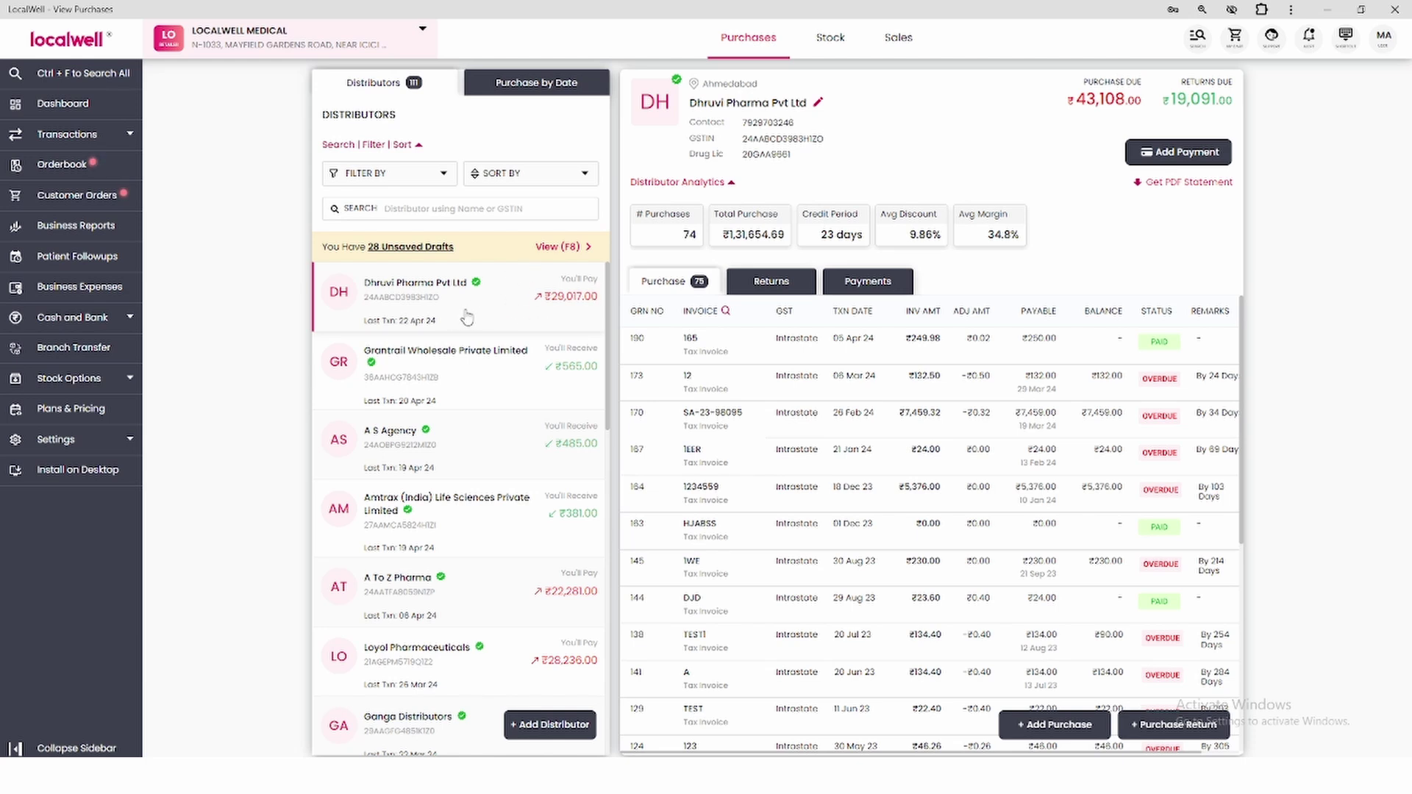
Step: Start a Debit Note payment for Dhruvi Pharma Pvt Ltd and choose debit note dd-27 to settle
left_click(1207, 150)
scroll(728, 443, "down", 3)
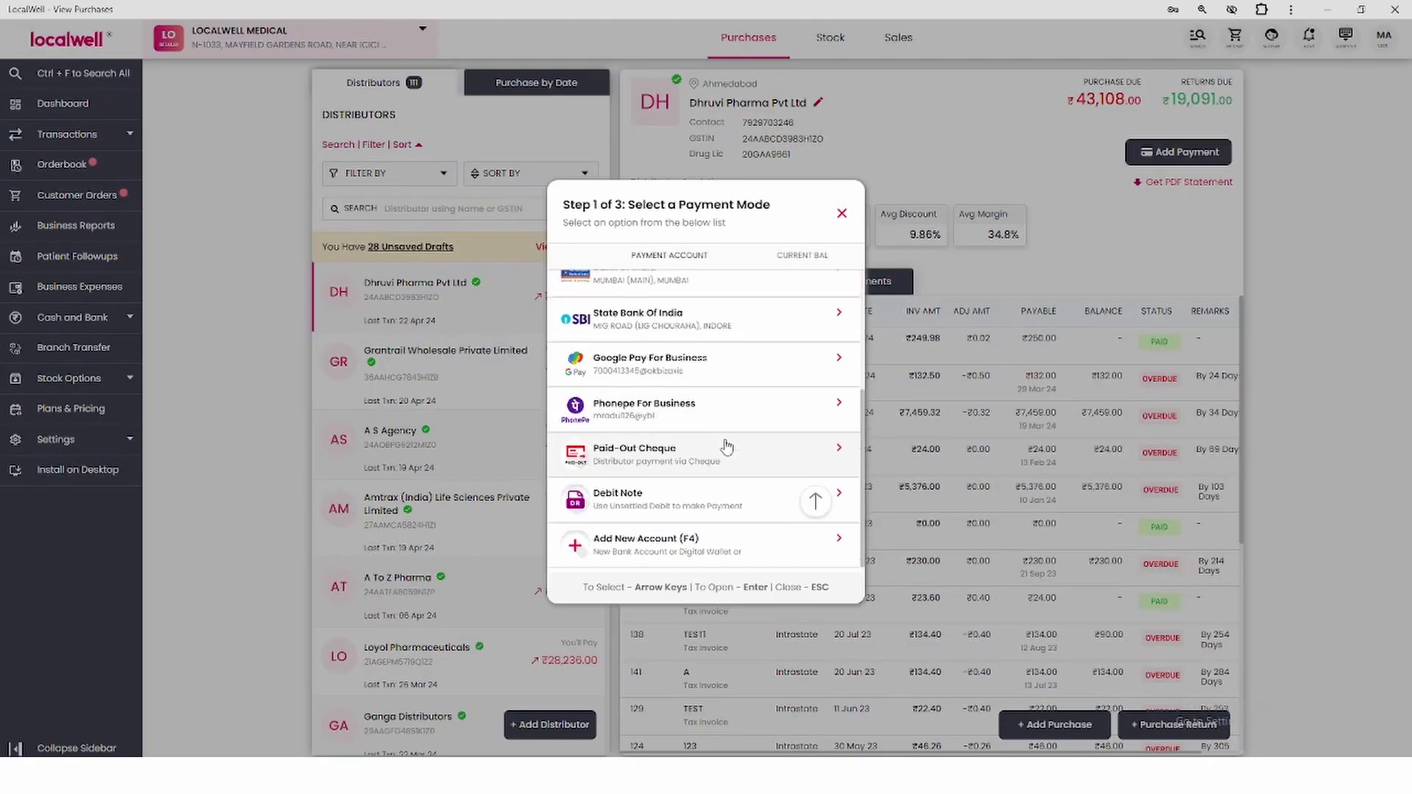
left_click(667, 514)
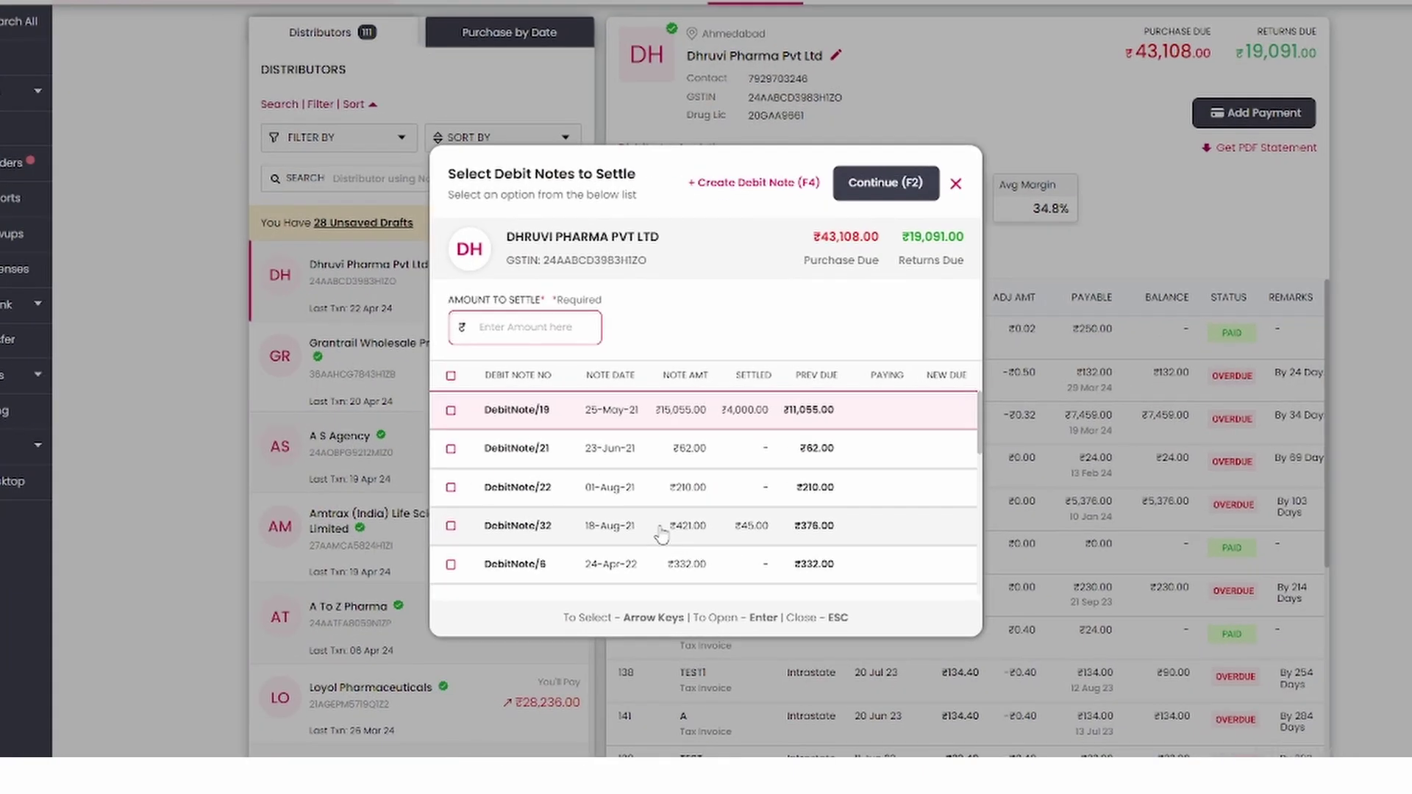
scroll(717, 426, "down", 3)
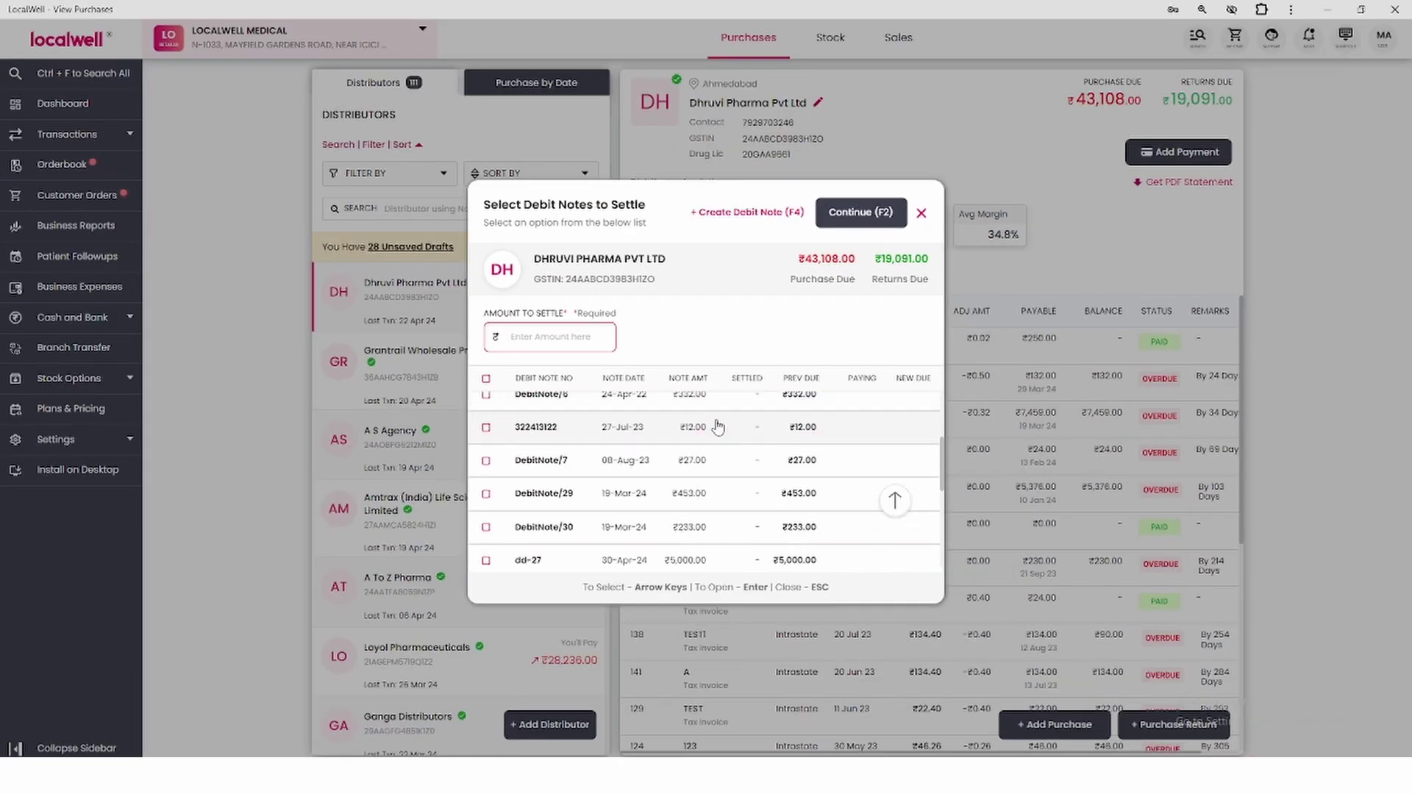
scroll(706, 426, "up", 5)
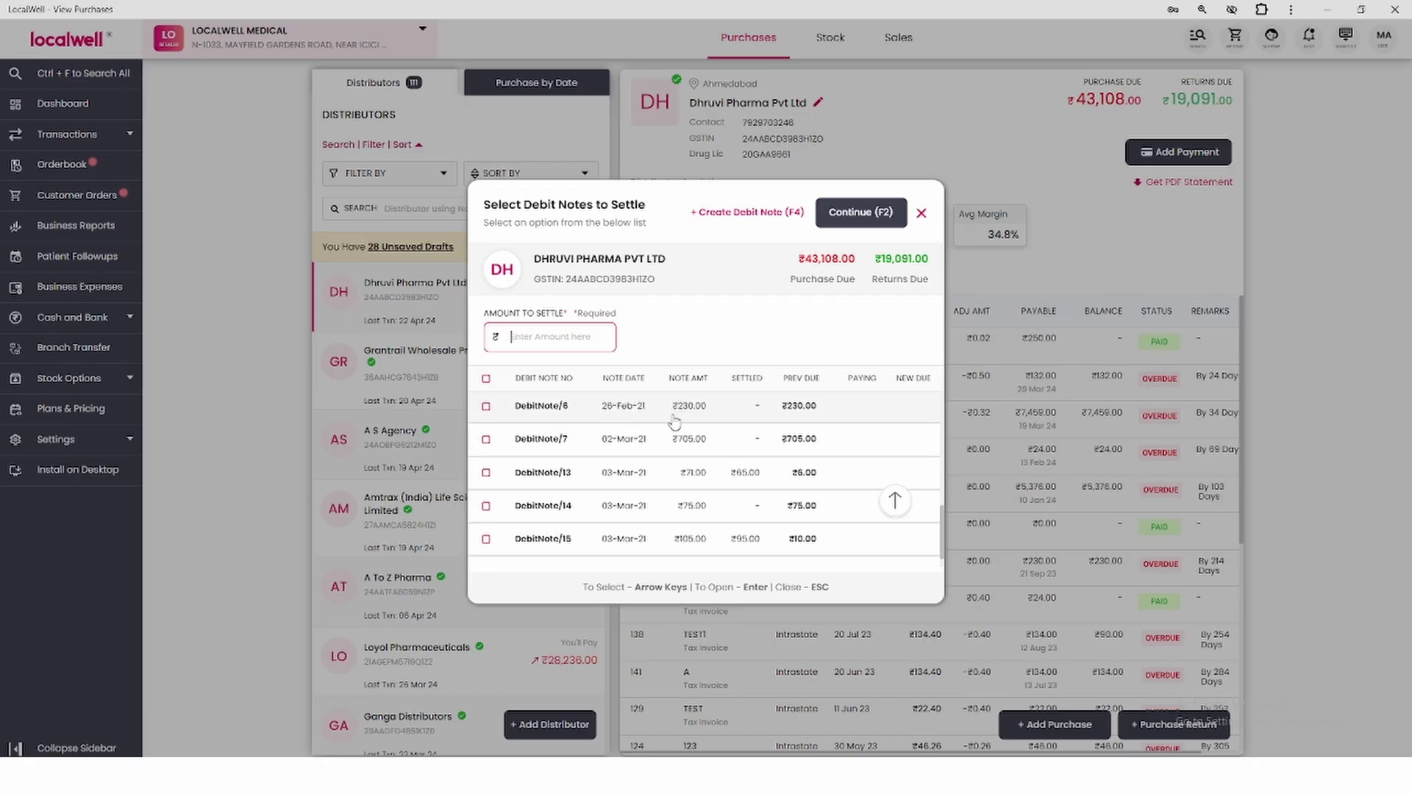
scroll(563, 541, "up", 2)
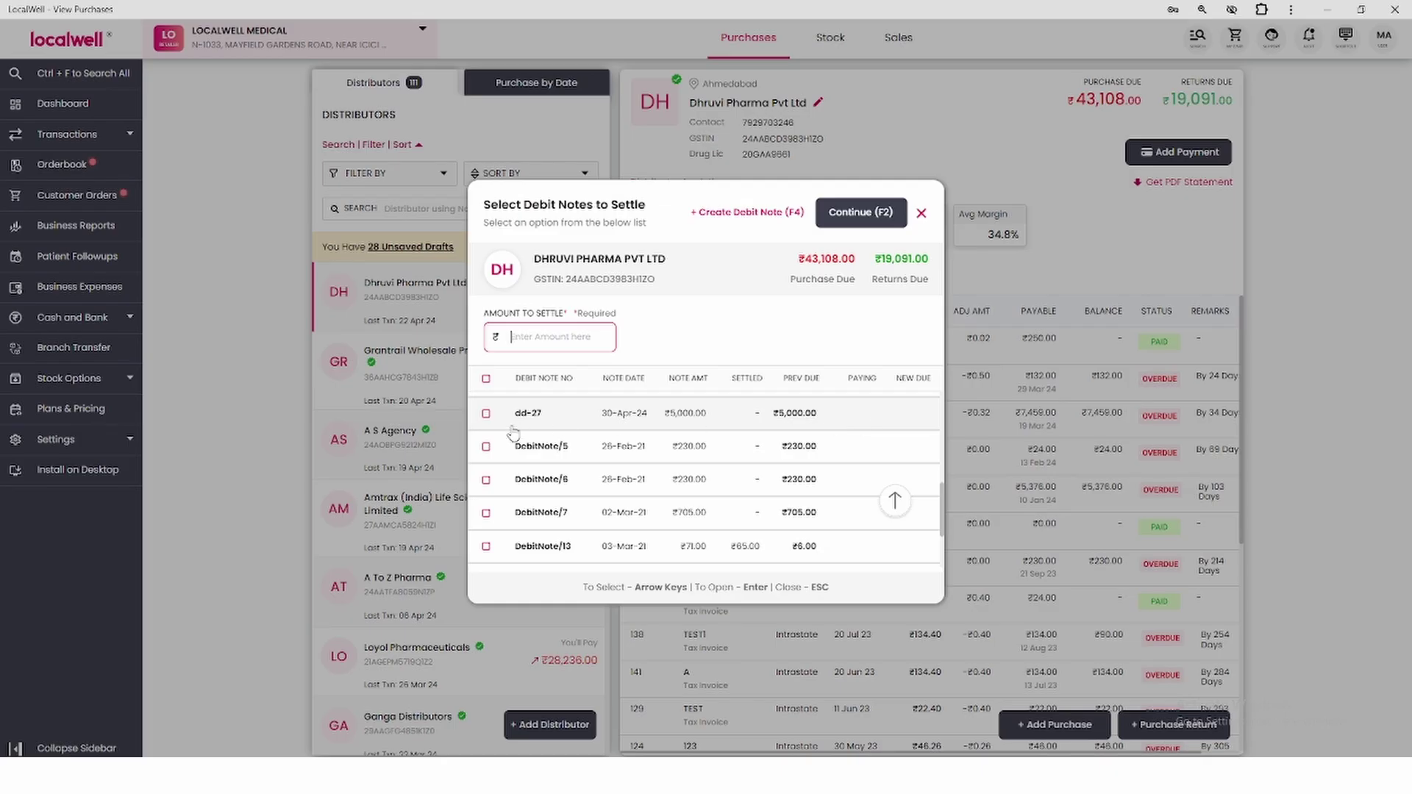
left_click(486, 418)
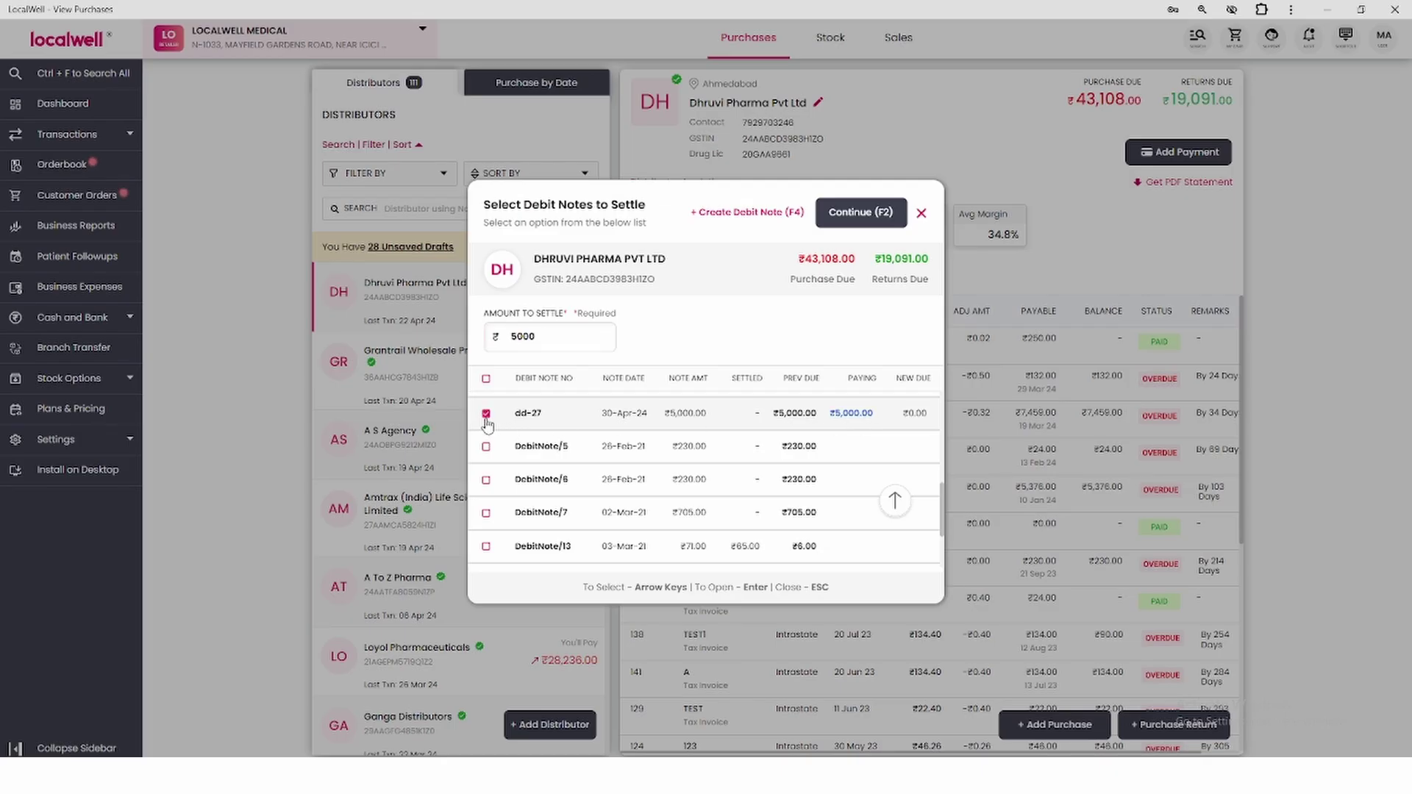
key("F2")
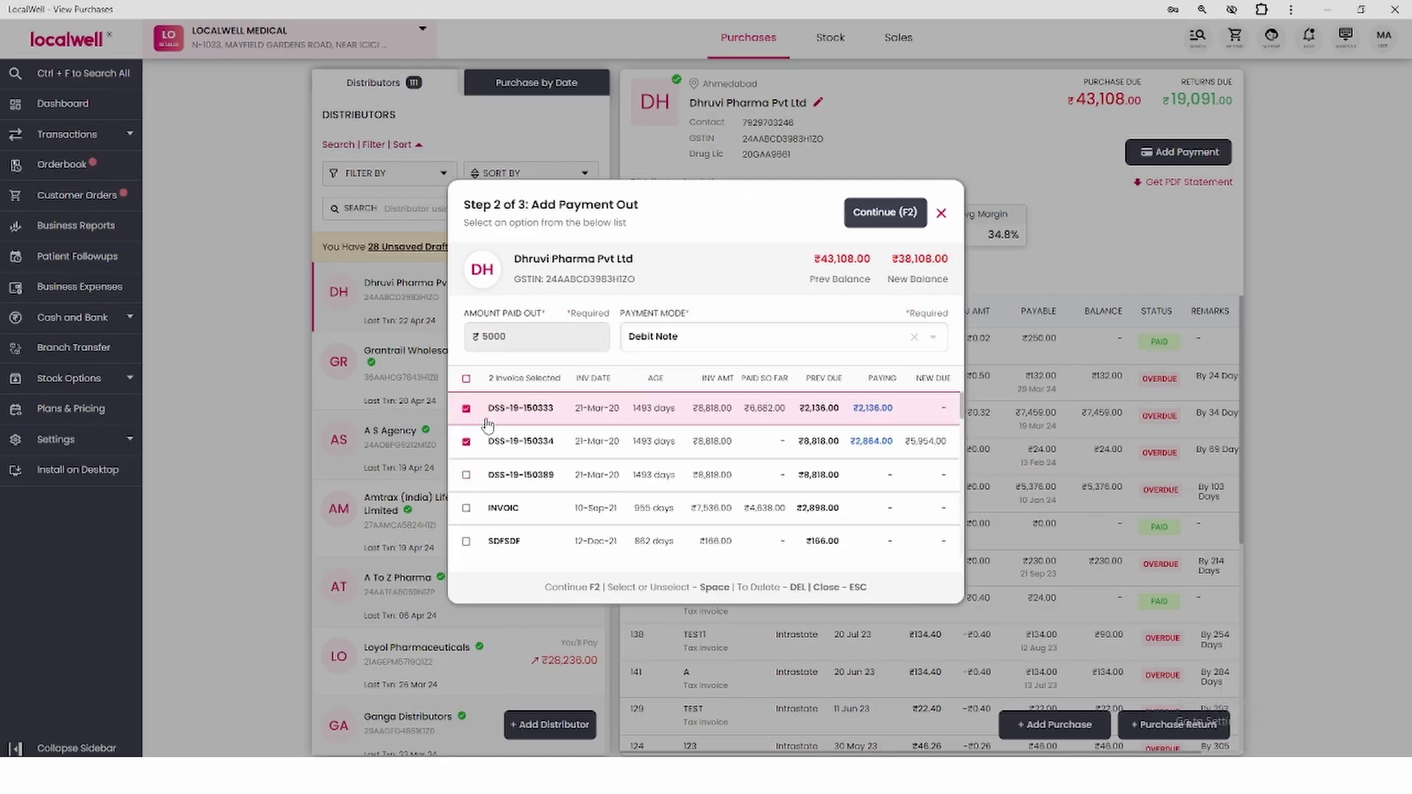
Step: Deselect the two preselected invoices in the payment allocation and look through the distributor's unpaid invoices
left_click(466, 409)
left_click(466, 442)
scroll(737, 445, "down", 2)
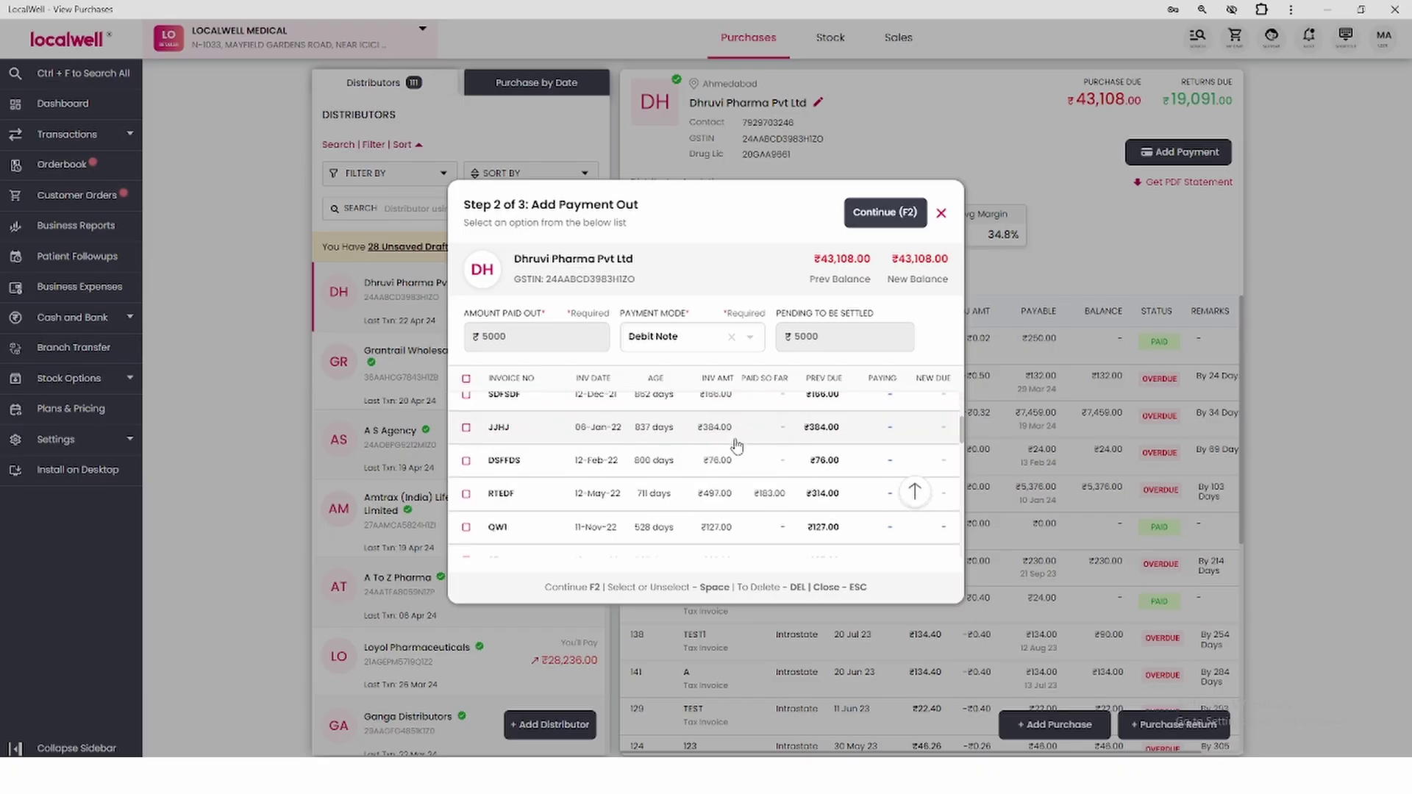
scroll(736, 446, "down", 6)
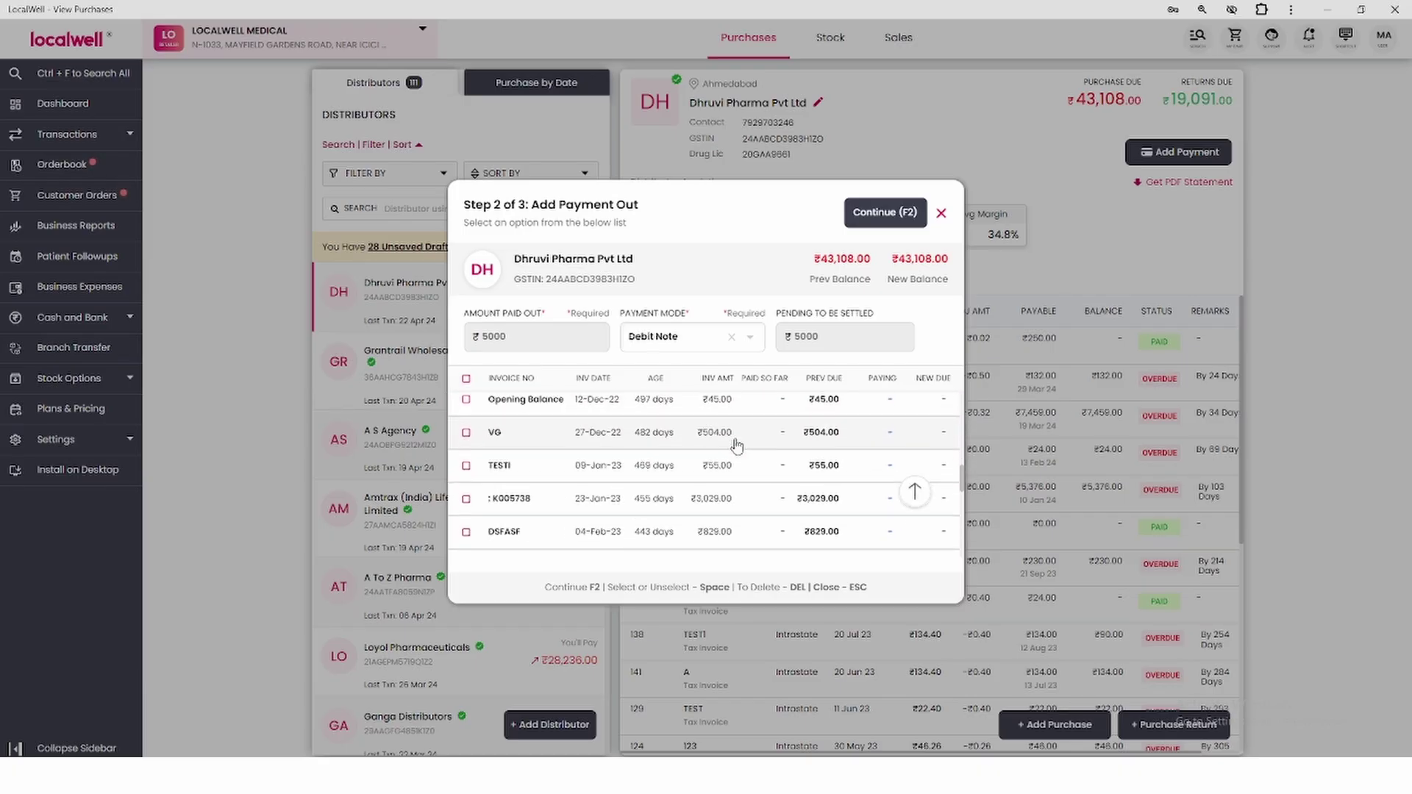
scroll(736, 446, "up", 8)
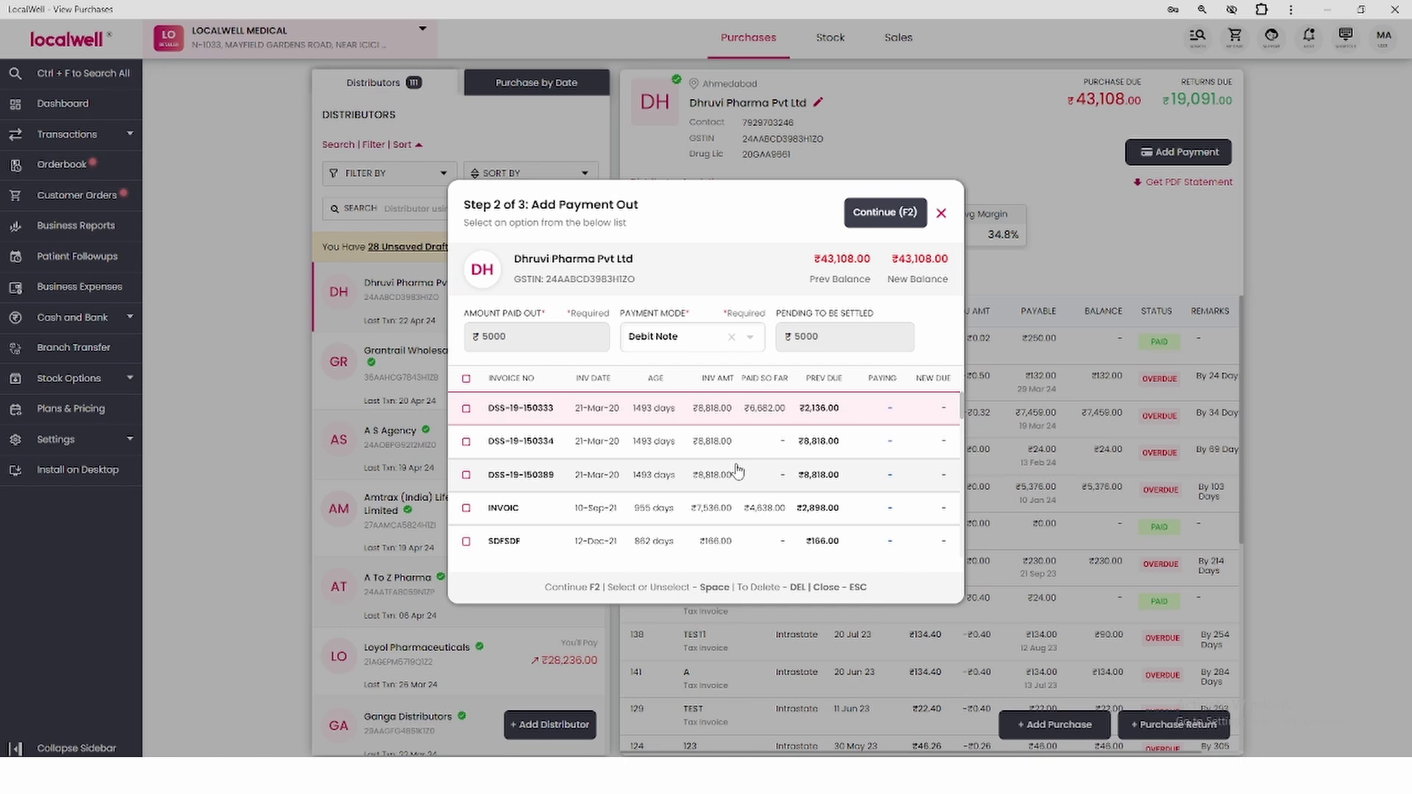
Step: Allocate the debit note amount to the first two listed invoices and save the payment
left_click(466, 412)
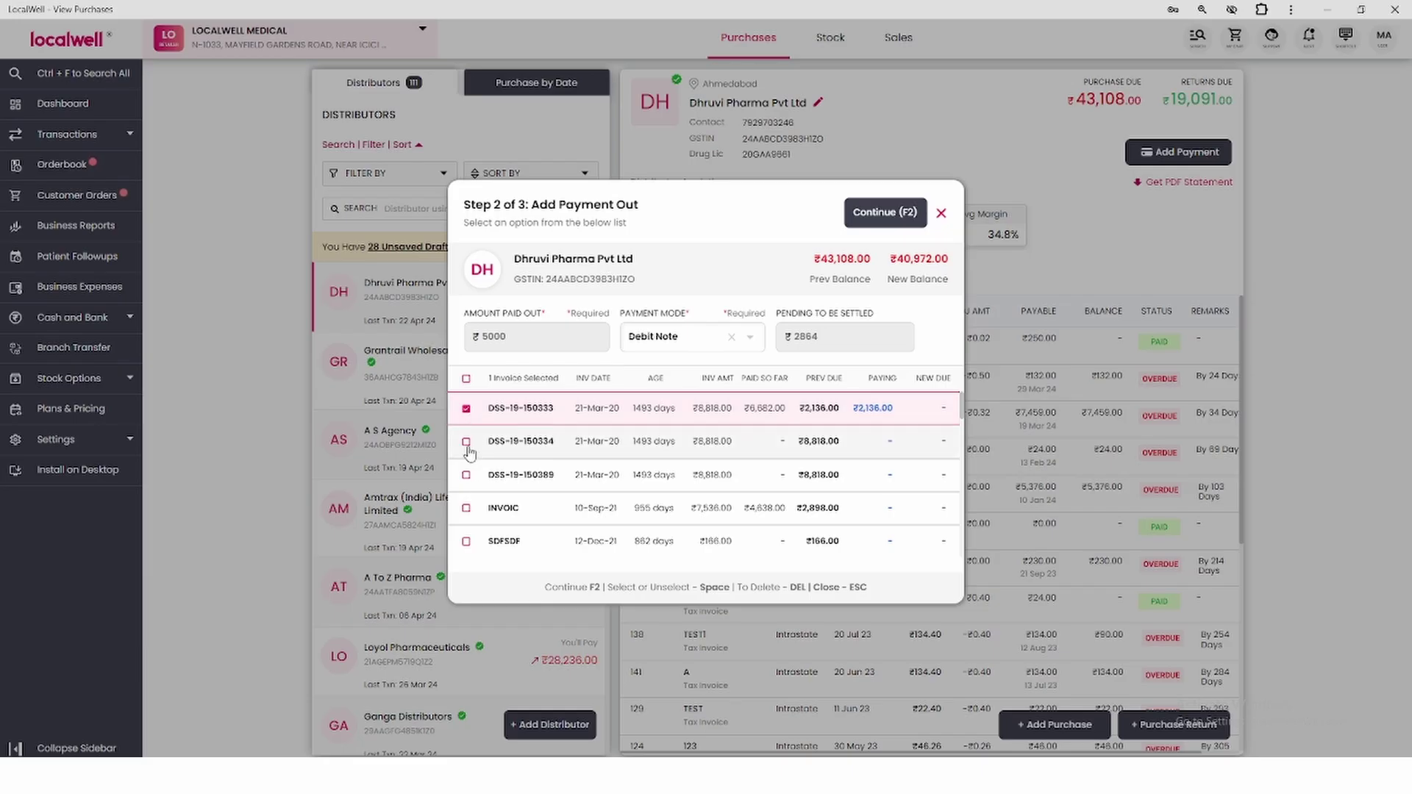
left_click(466, 442)
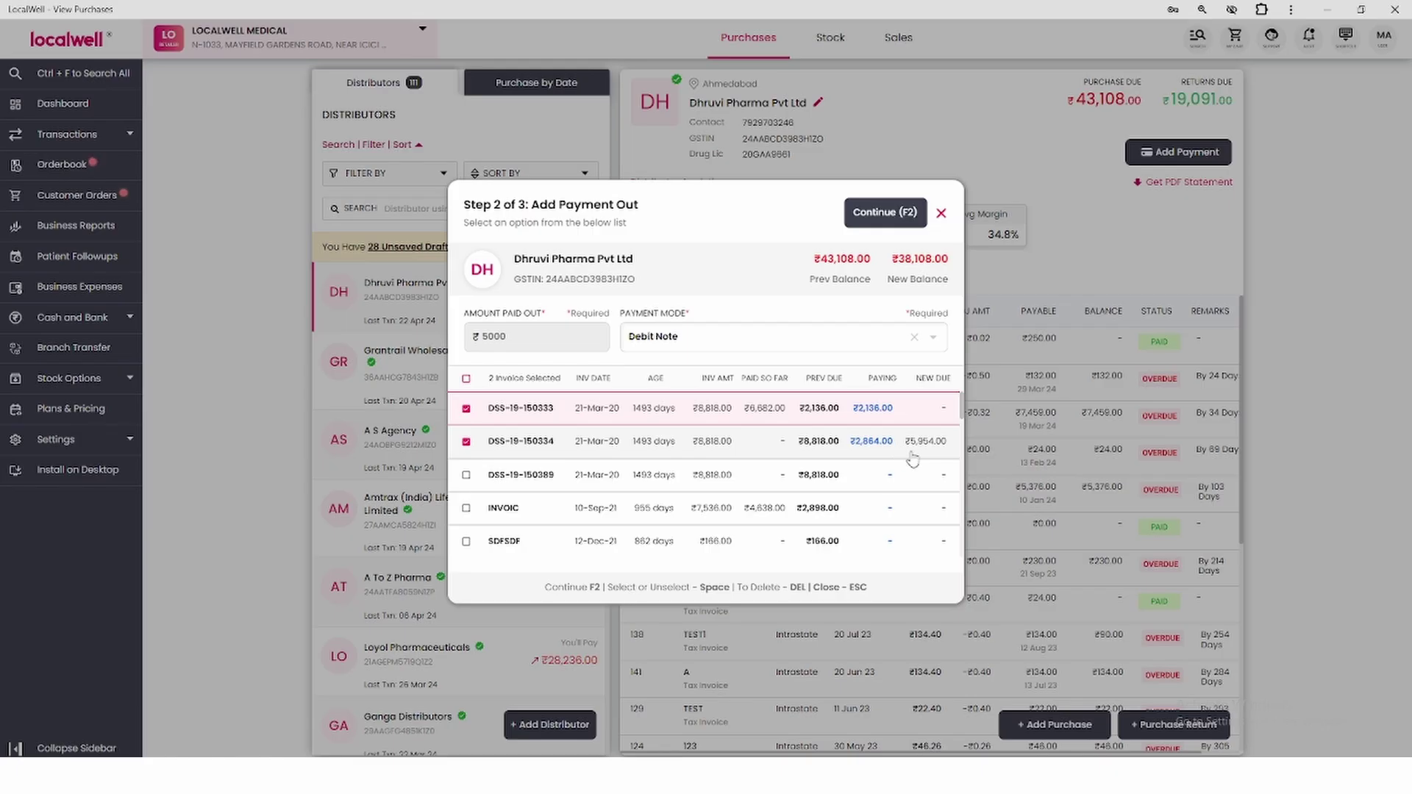
key("F2")
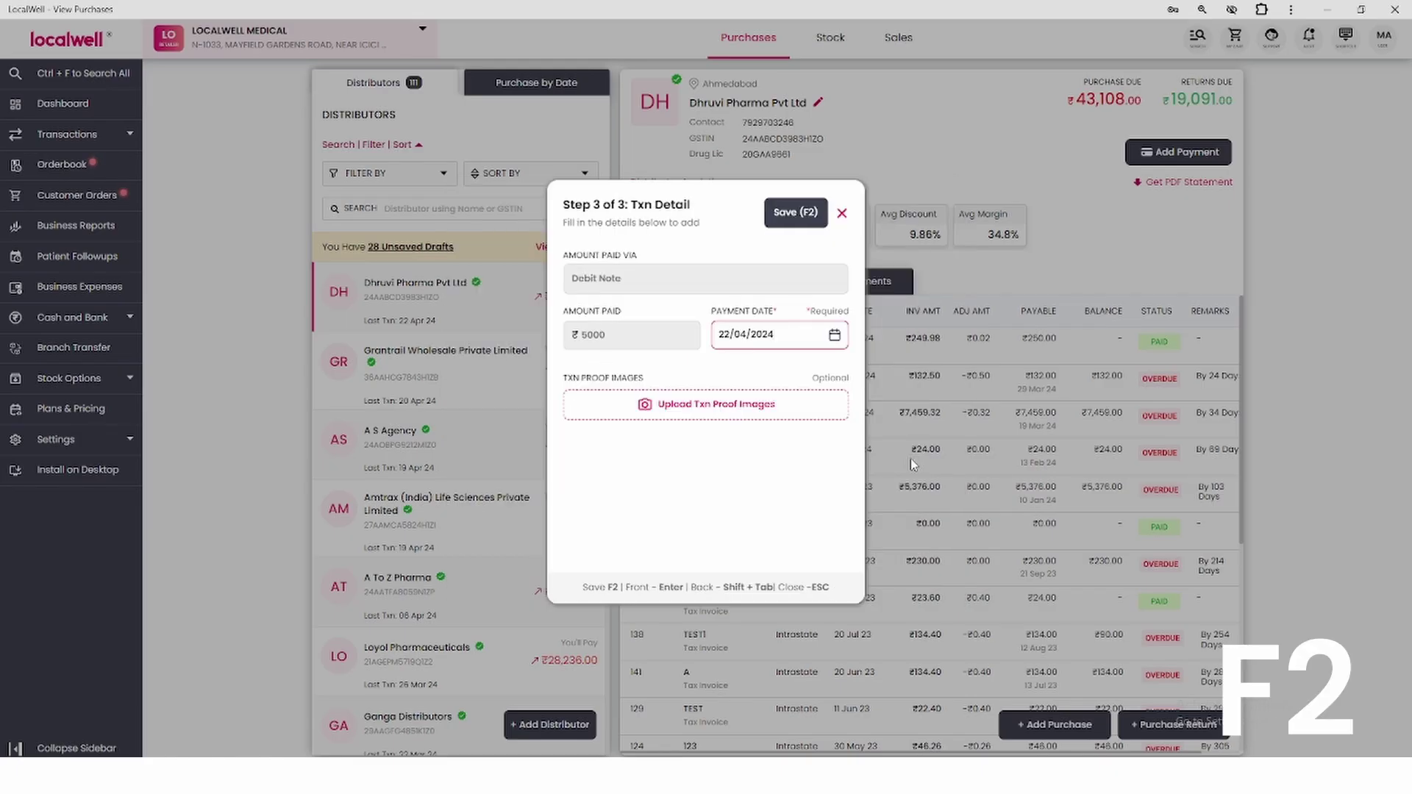
key("F2")
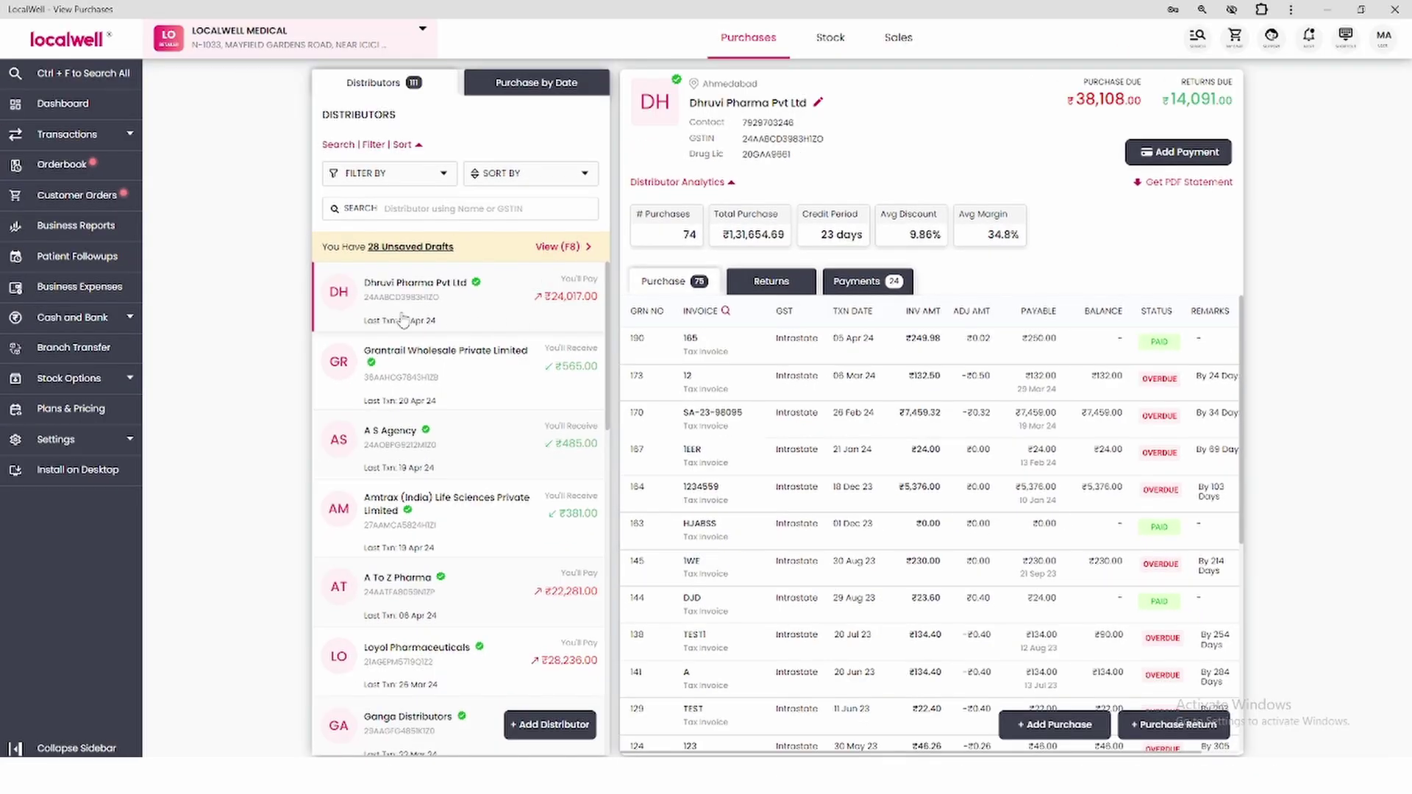
Step: Show the distributor's payments and open the newest debit note payment to check its settled invoices
left_click(877, 288)
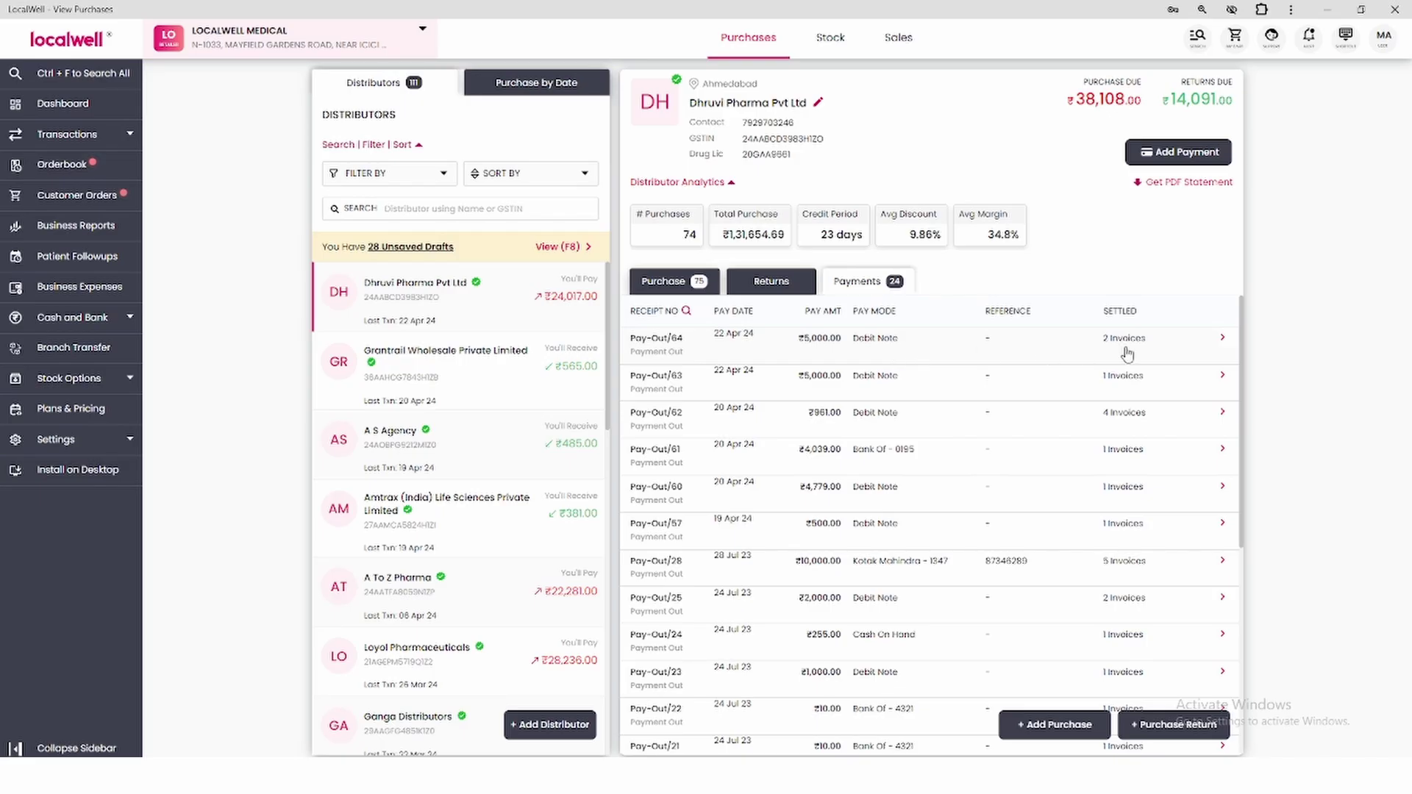
left_click(1167, 352)
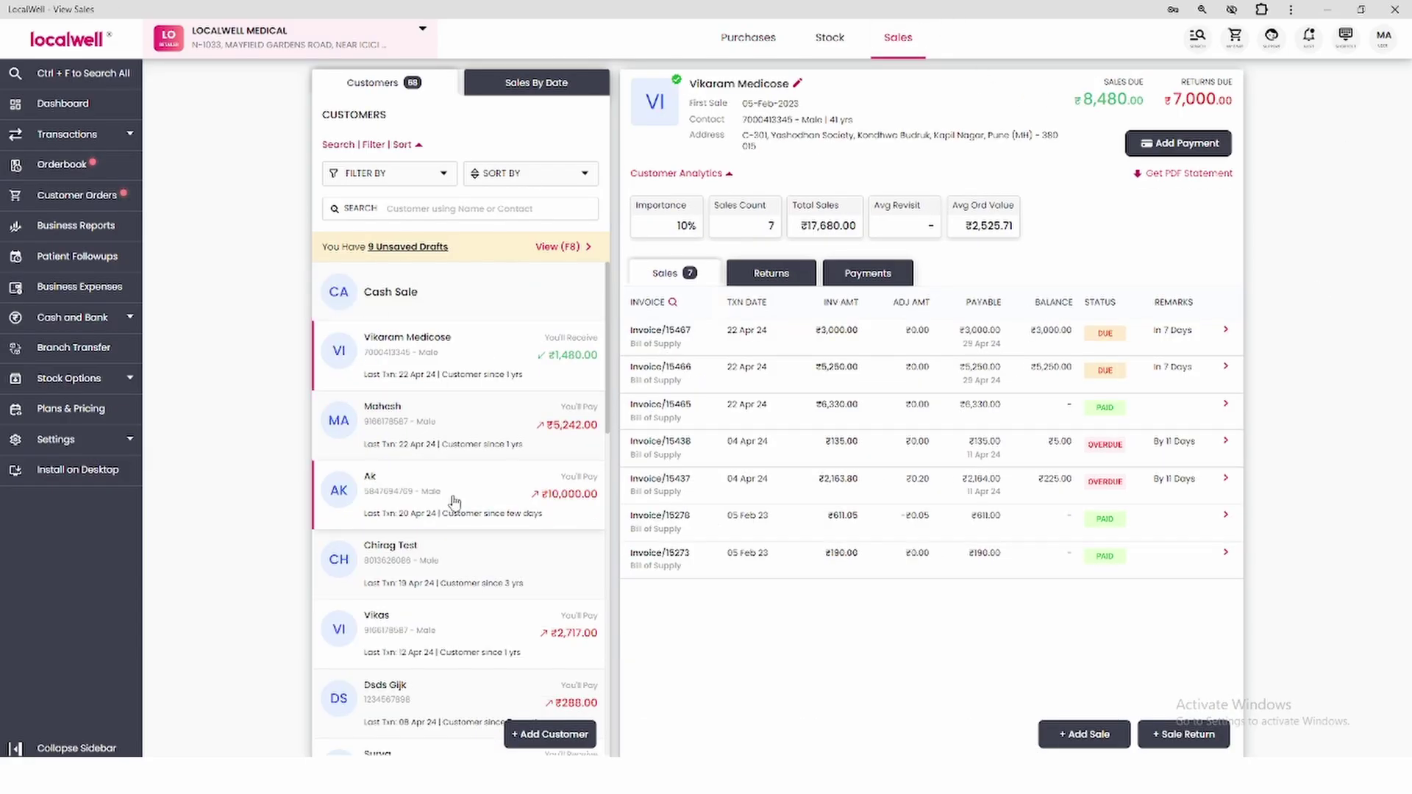
Step: Start a payment for the selected sales customer with Credit Note as the payment mode
scroll(453, 508, "down", 4)
scroll(463, 585, "up", 4)
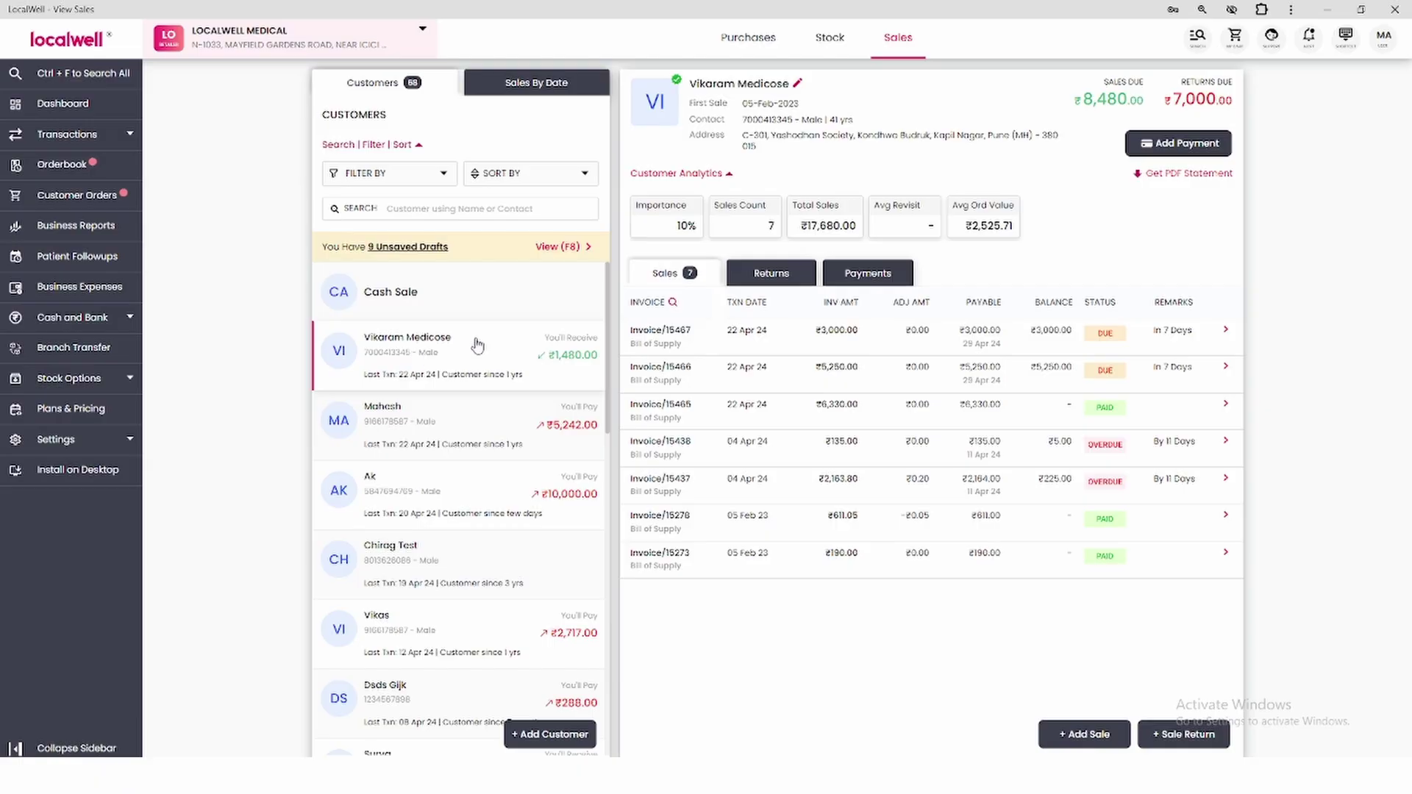
left_click(1178, 143)
scroll(743, 540, "down", 3)
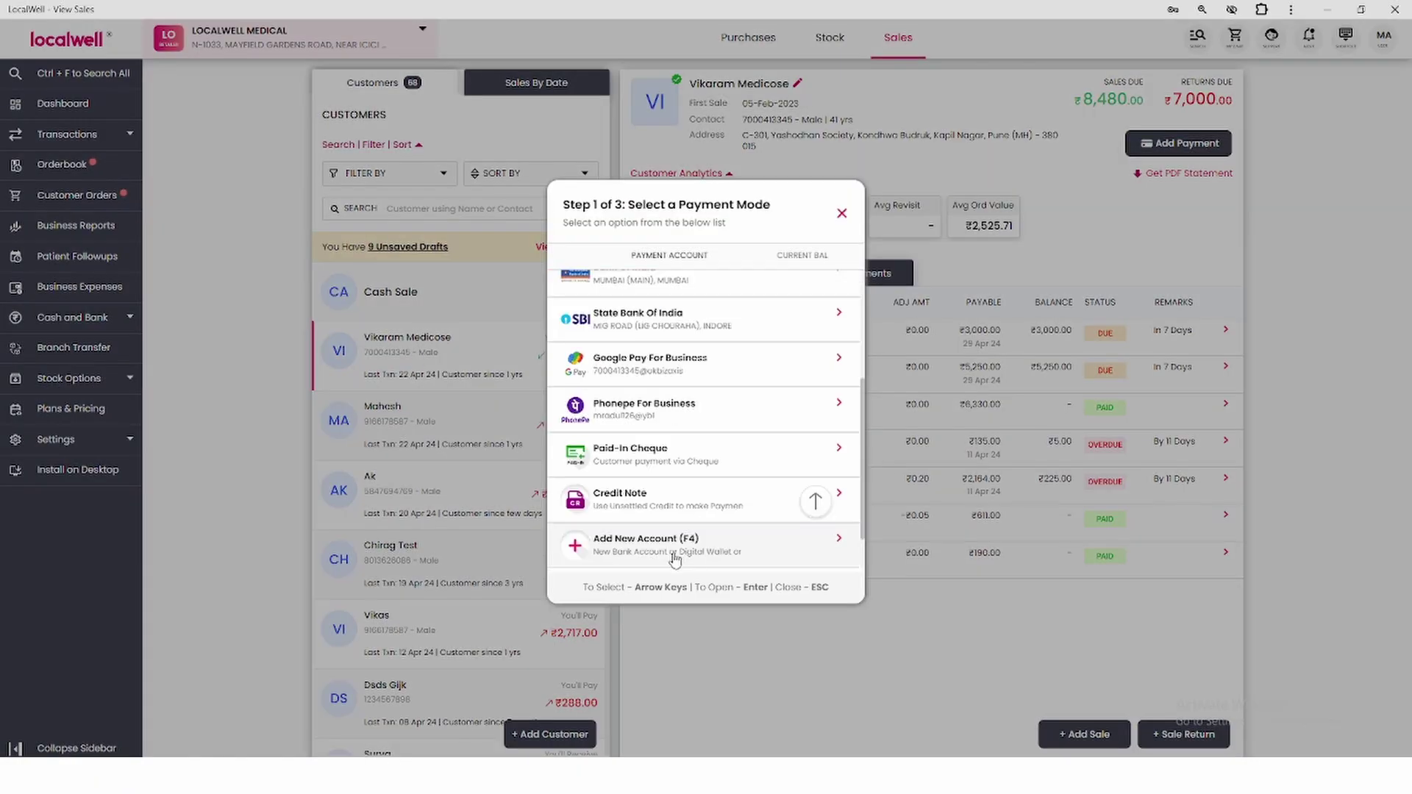
left_click(640, 503)
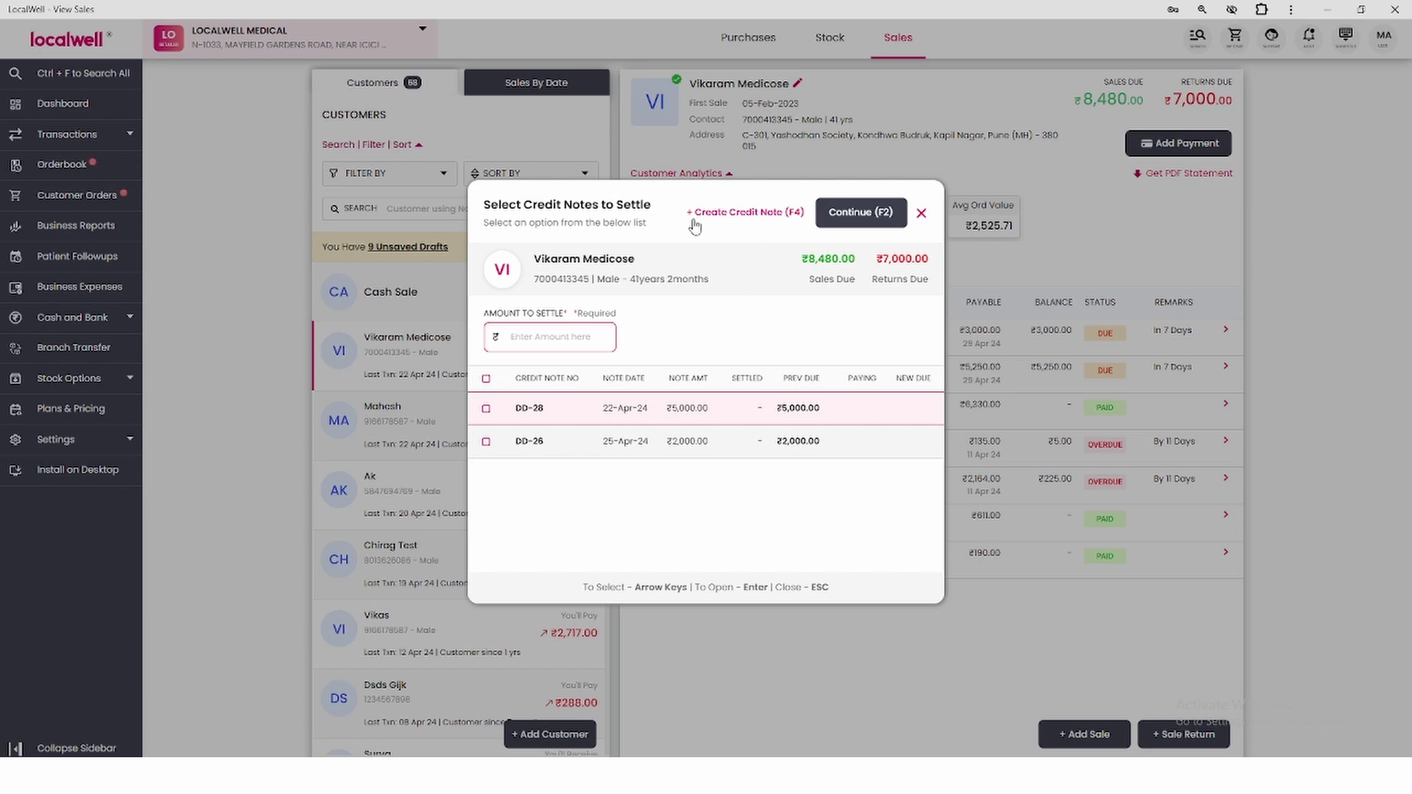
Step: Create and save a credit note with return date 25/04/2024, number ddd-30 and return amount 1400, and close the credit note selection
key("F4")
left_click(680, 384)
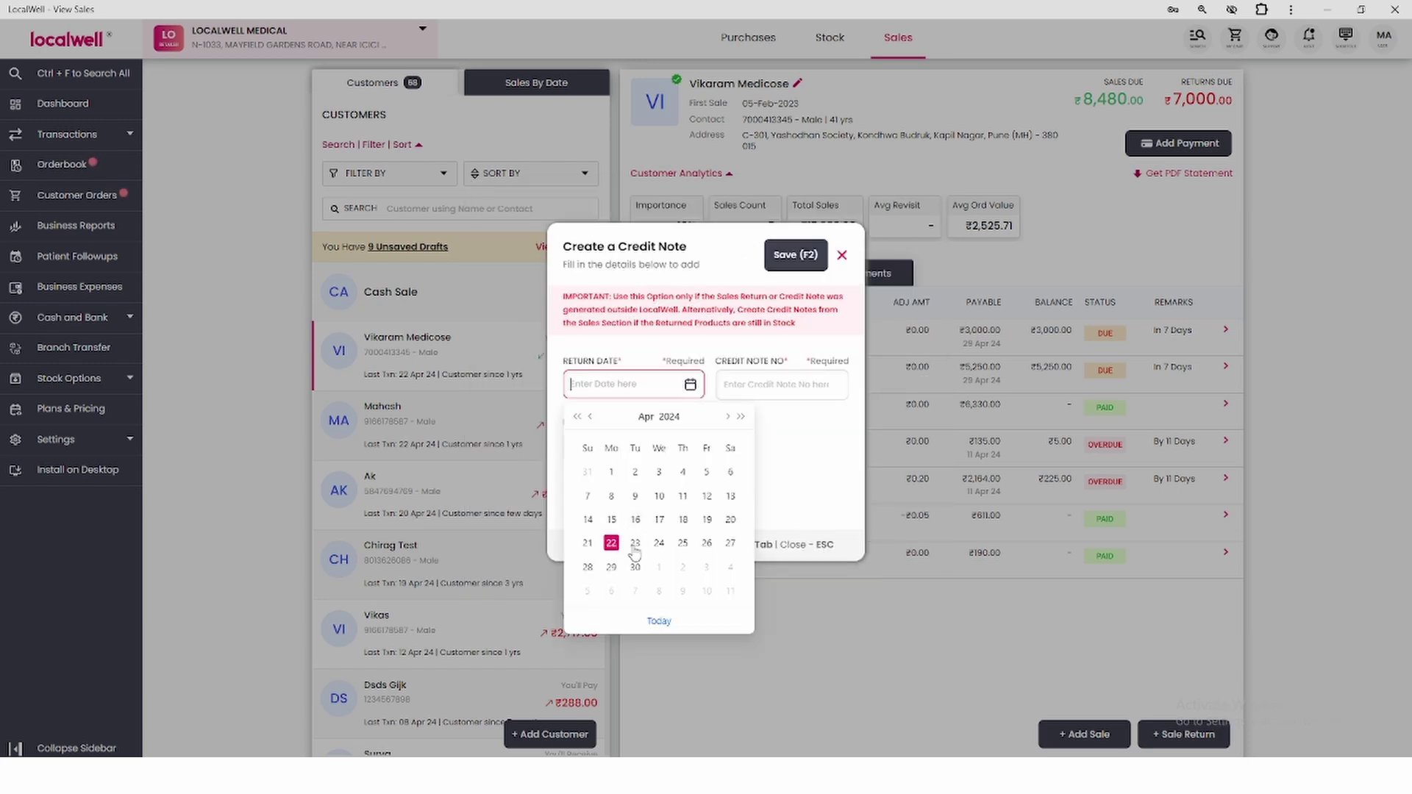
left_click(685, 546)
left_click(757, 386)
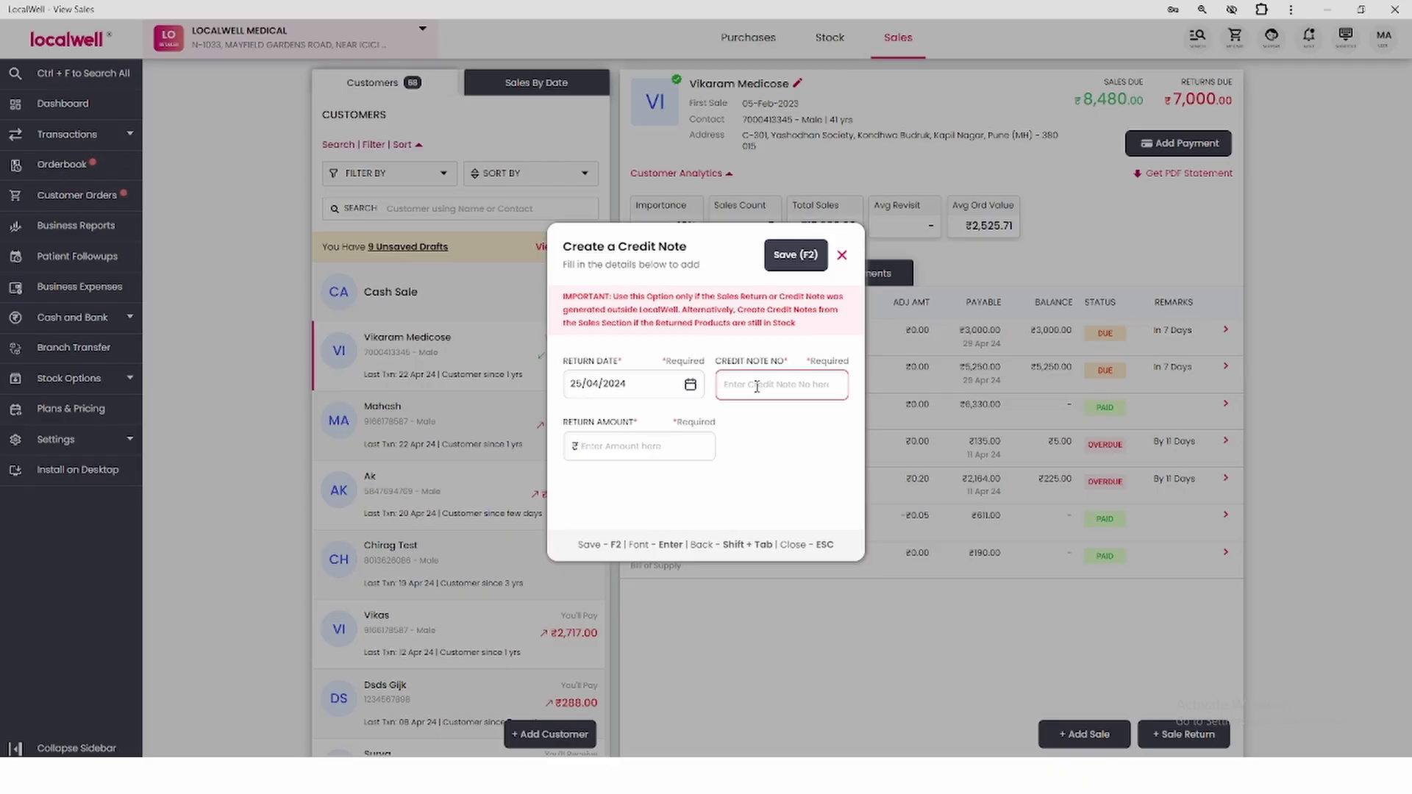
type("ddd-30")
left_click(635, 451)
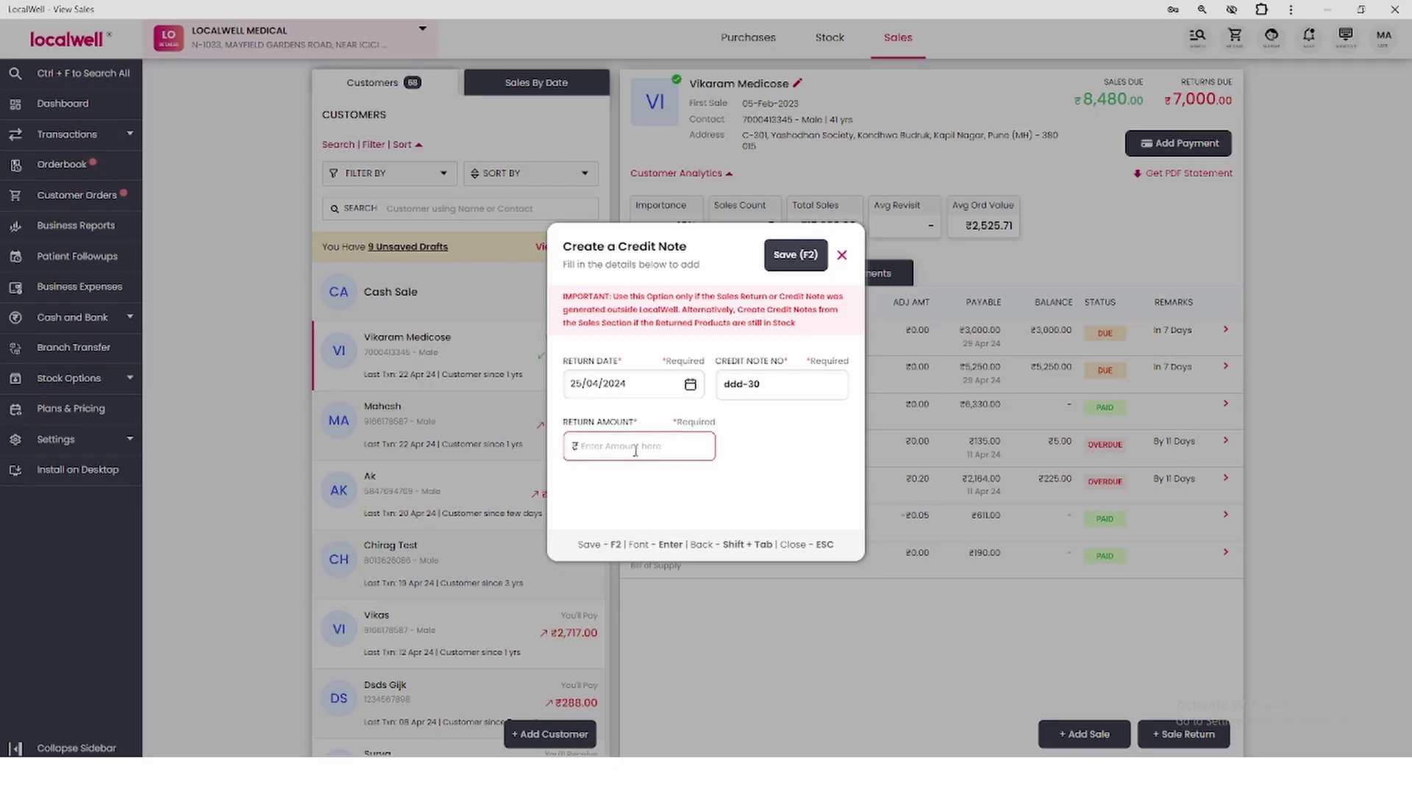
type("1400")
key("F2")
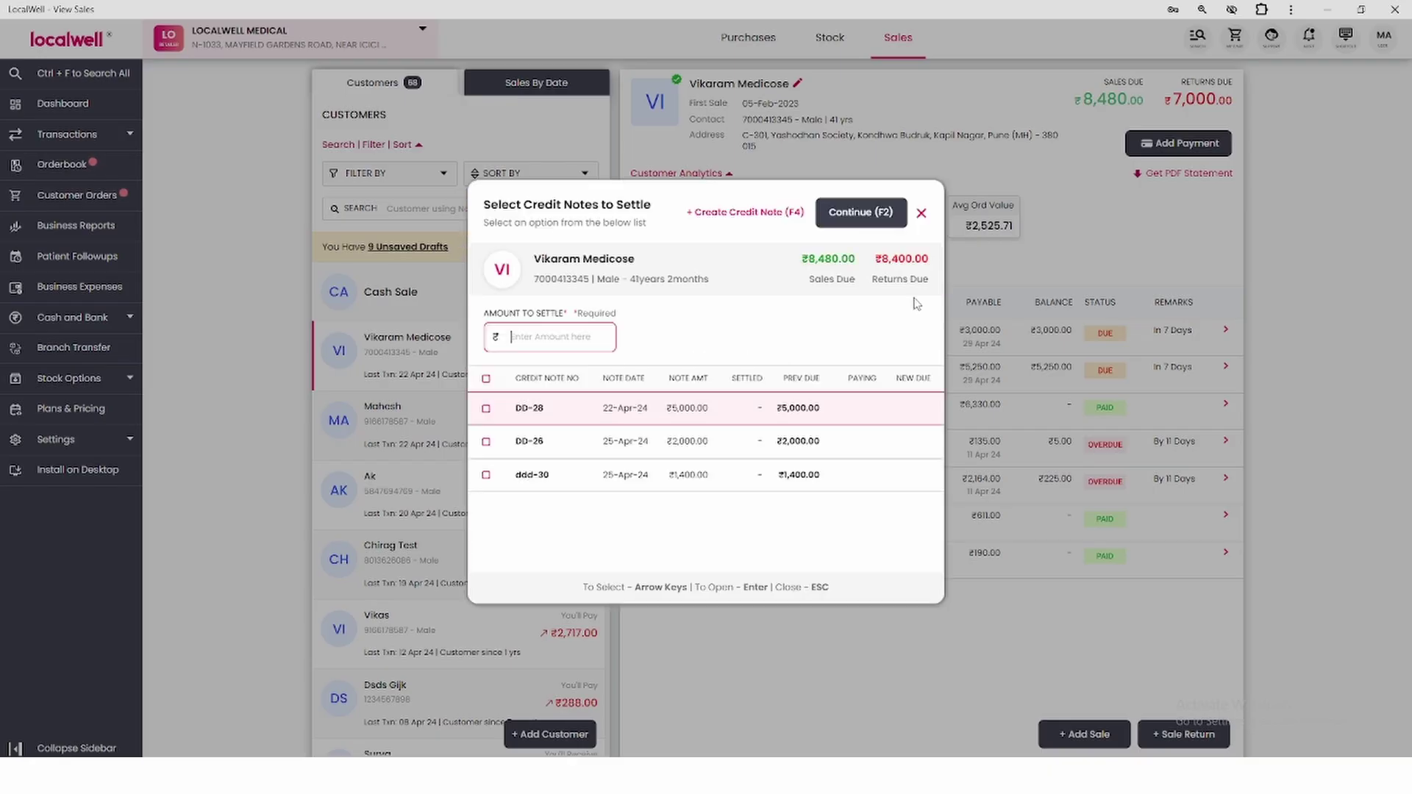
left_click(922, 214)
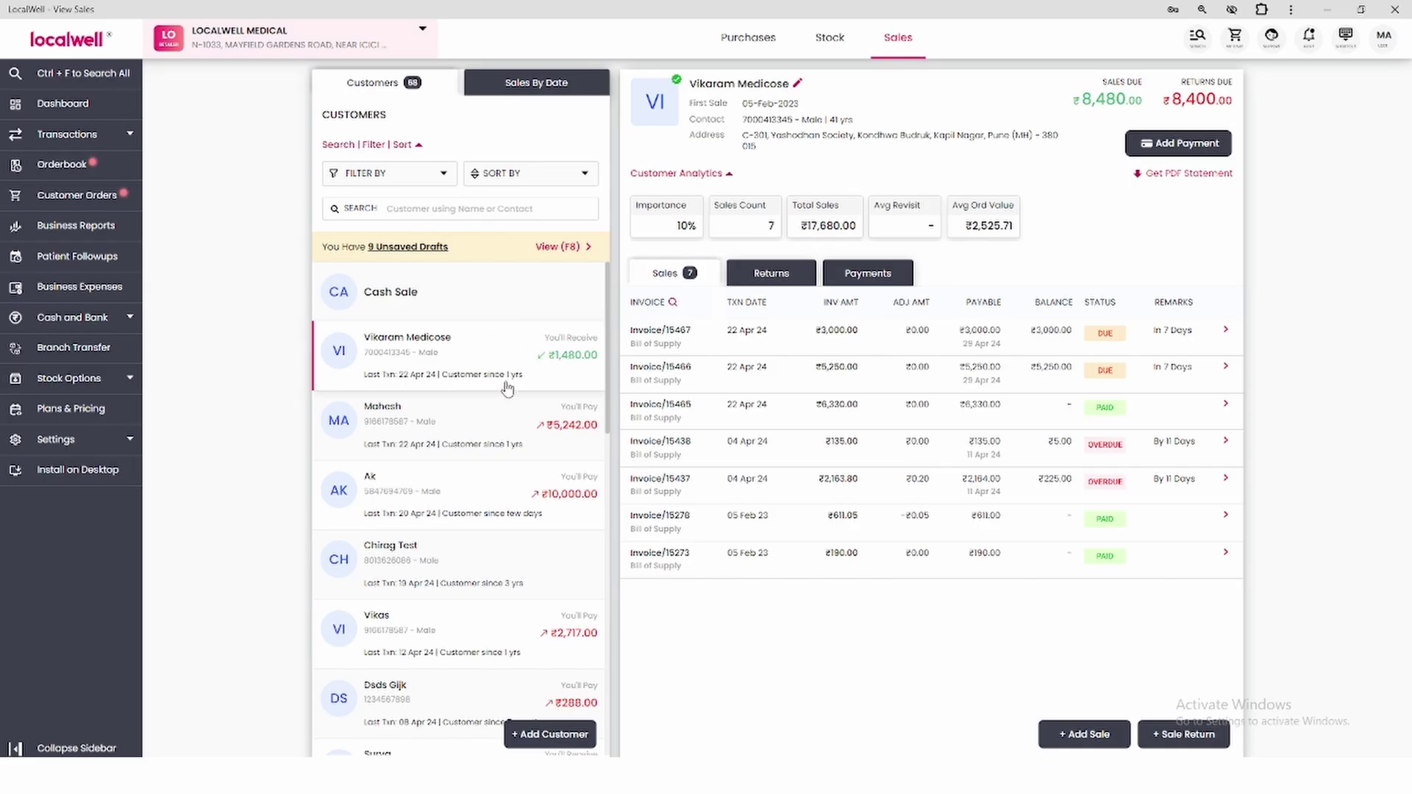
Step: Start a Credit Note payment for the same customer and choose credit note ddd-30 to settle
left_click(1162, 147)
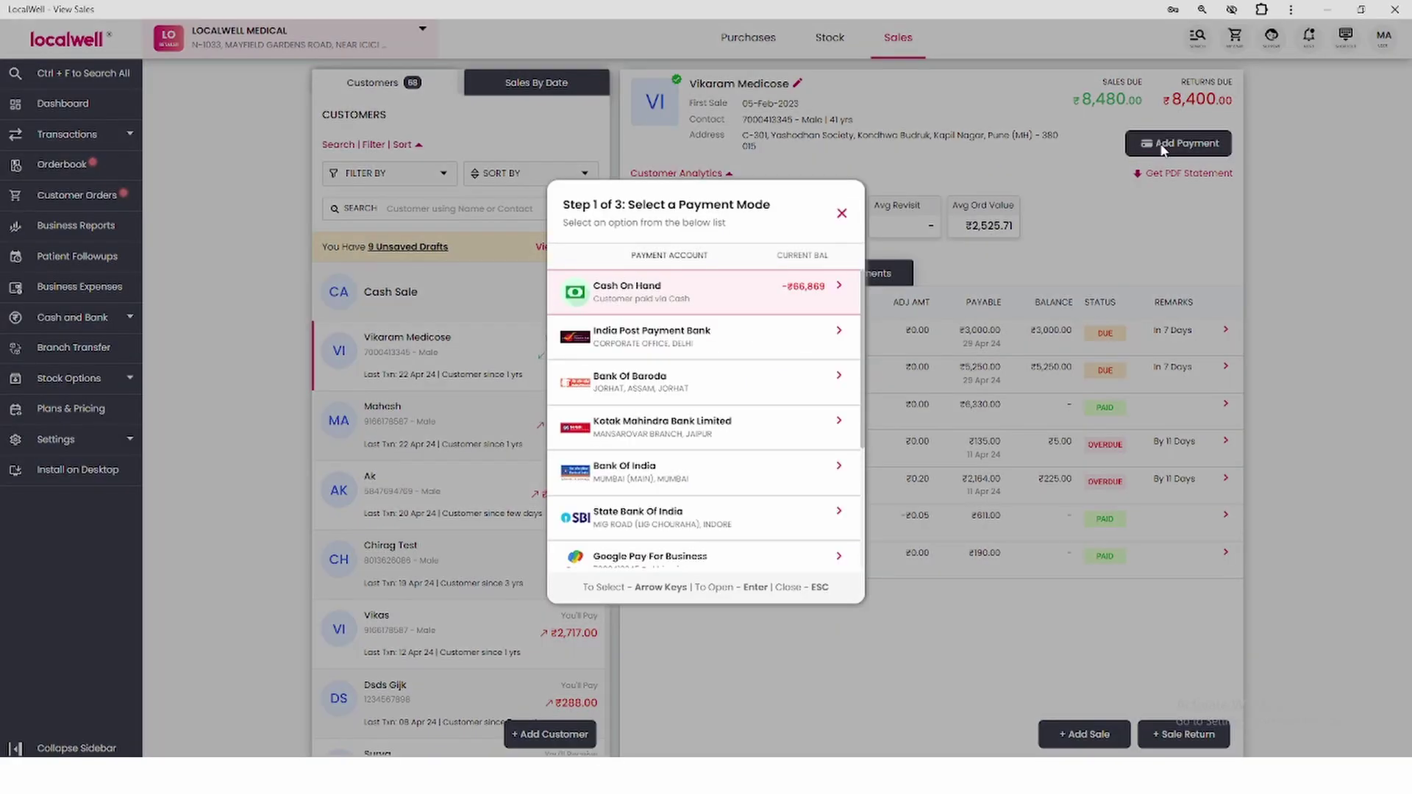
left_click(672, 426)
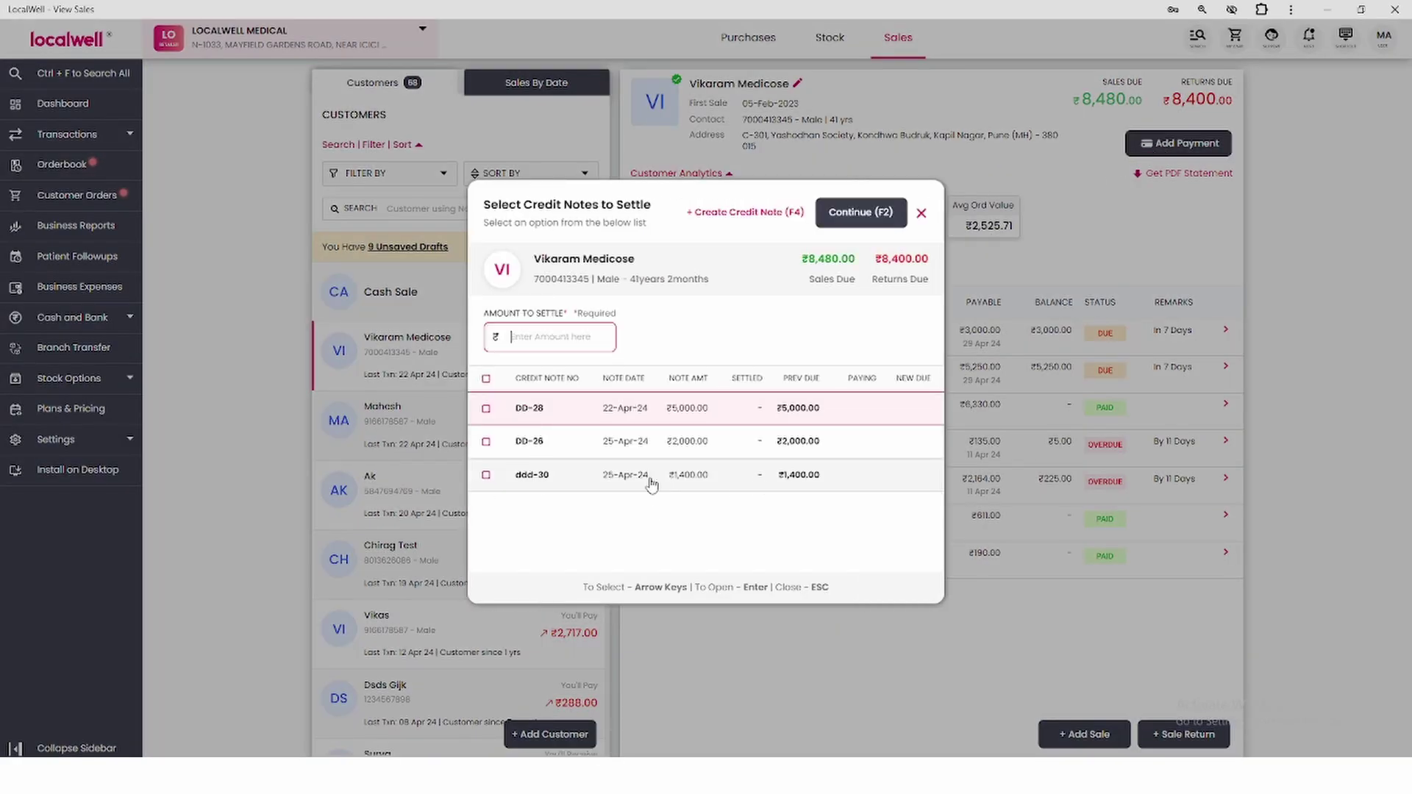
left_click(487, 477)
key("F2")
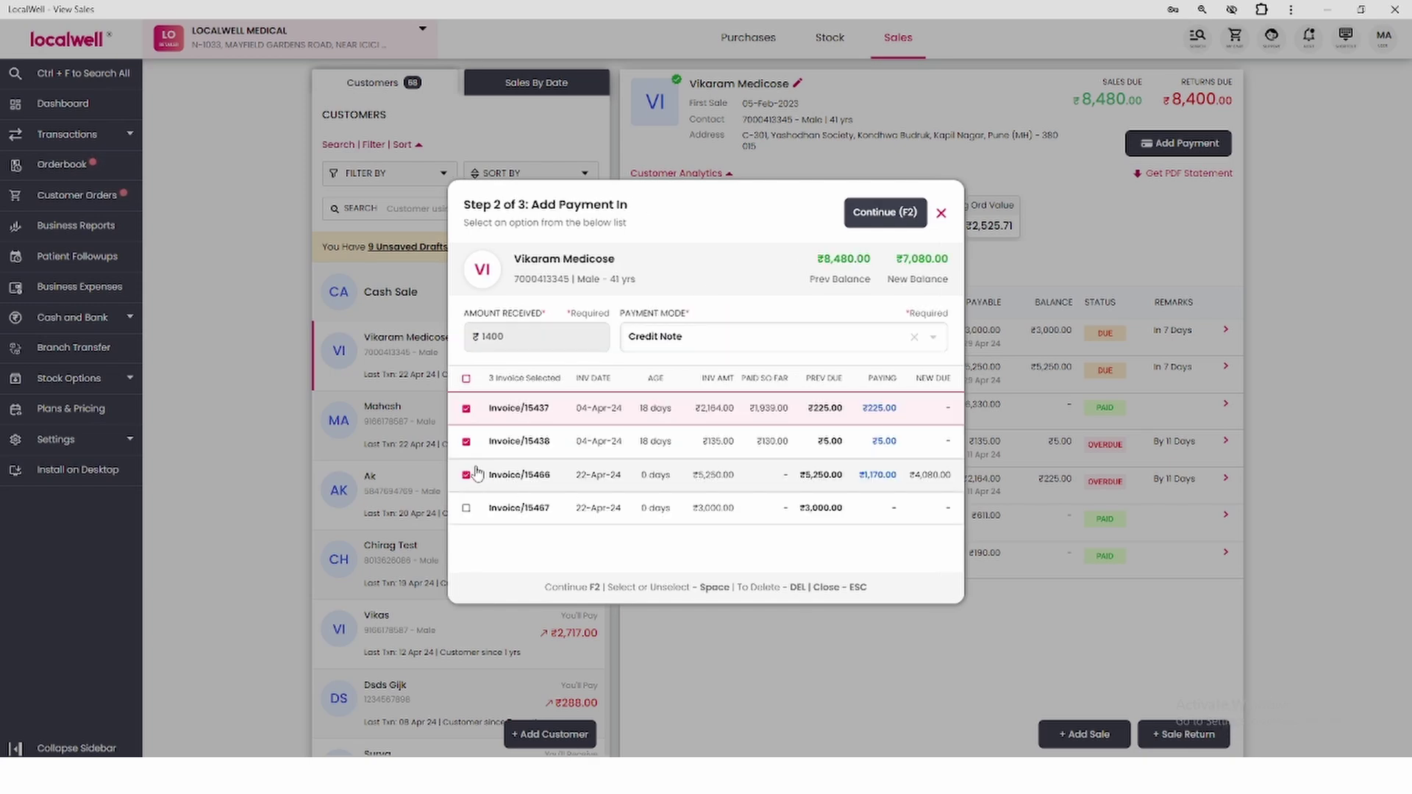
Step: Clear and reselect the first three listed invoices for settlement with the credit note, and complete the payment
left_click(465, 475)
left_click(466, 442)
left_click(467, 409)
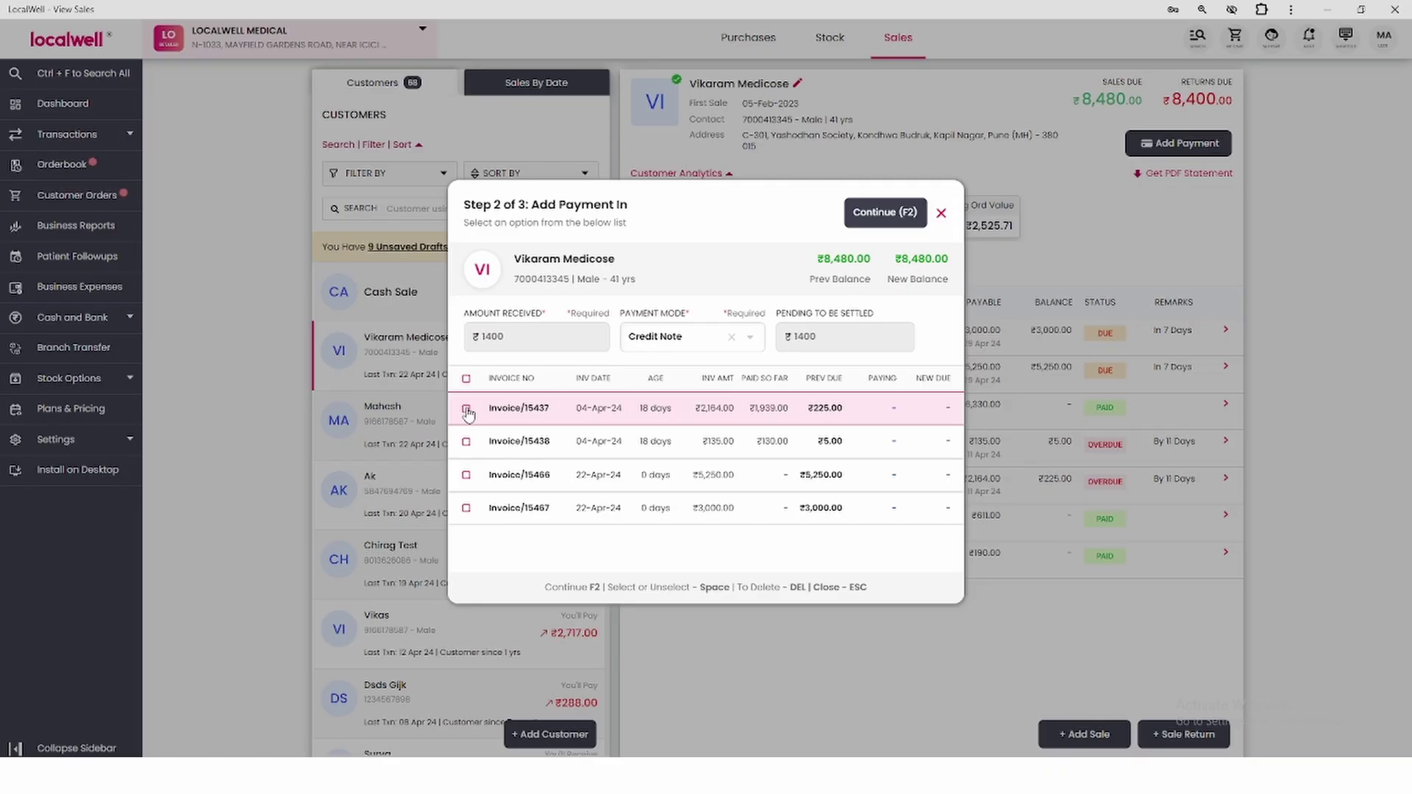
left_click(466, 409)
left_click(466, 441)
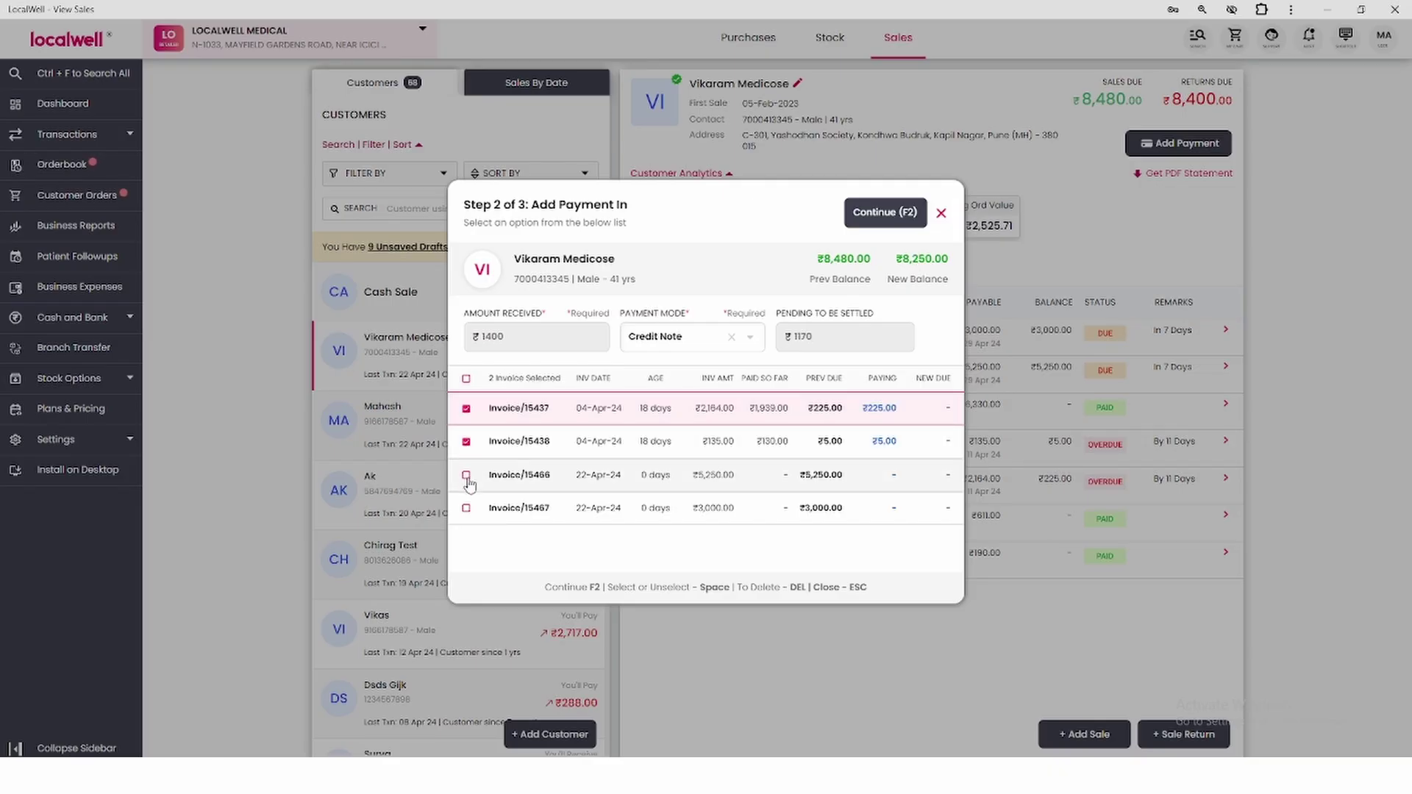
left_click(466, 477)
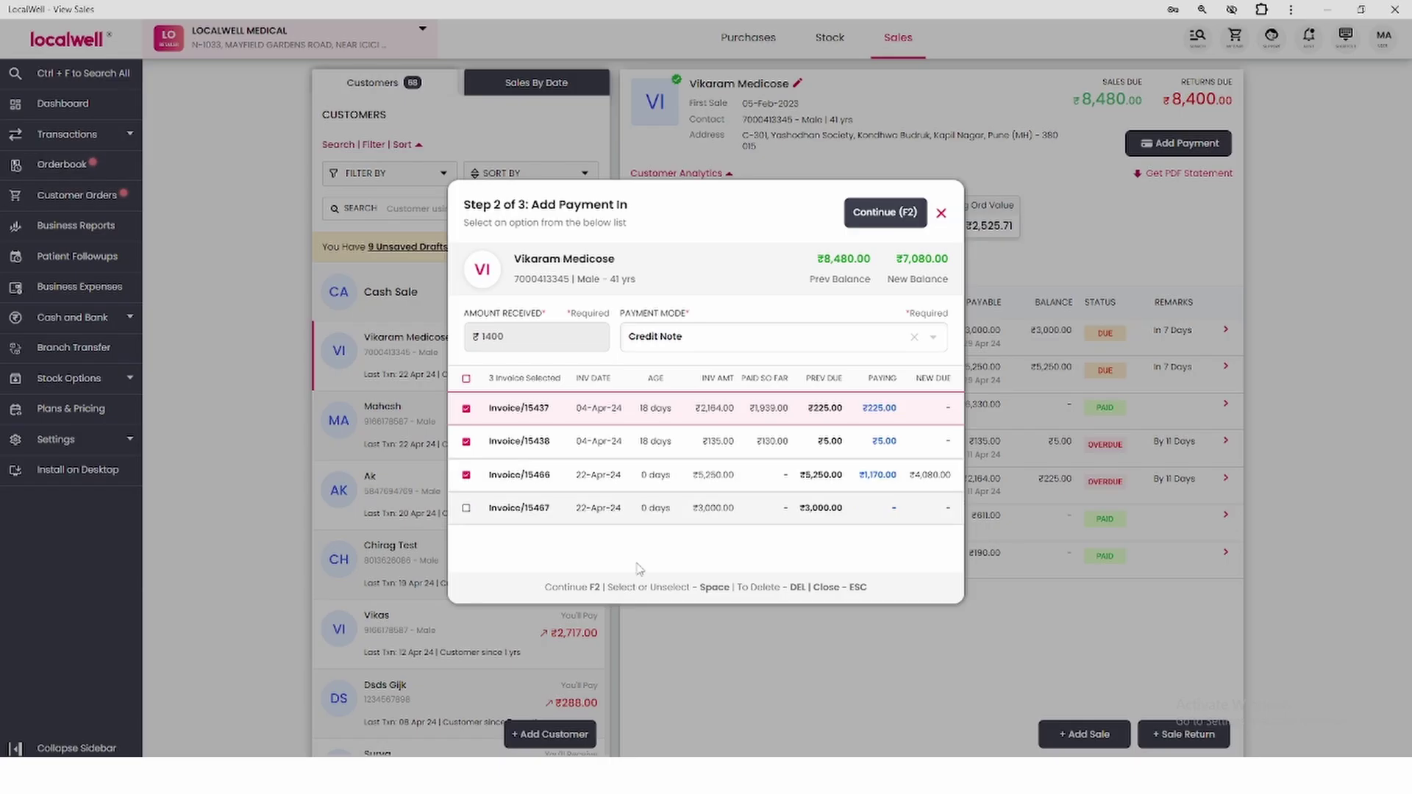
key("F2")
key("F2")
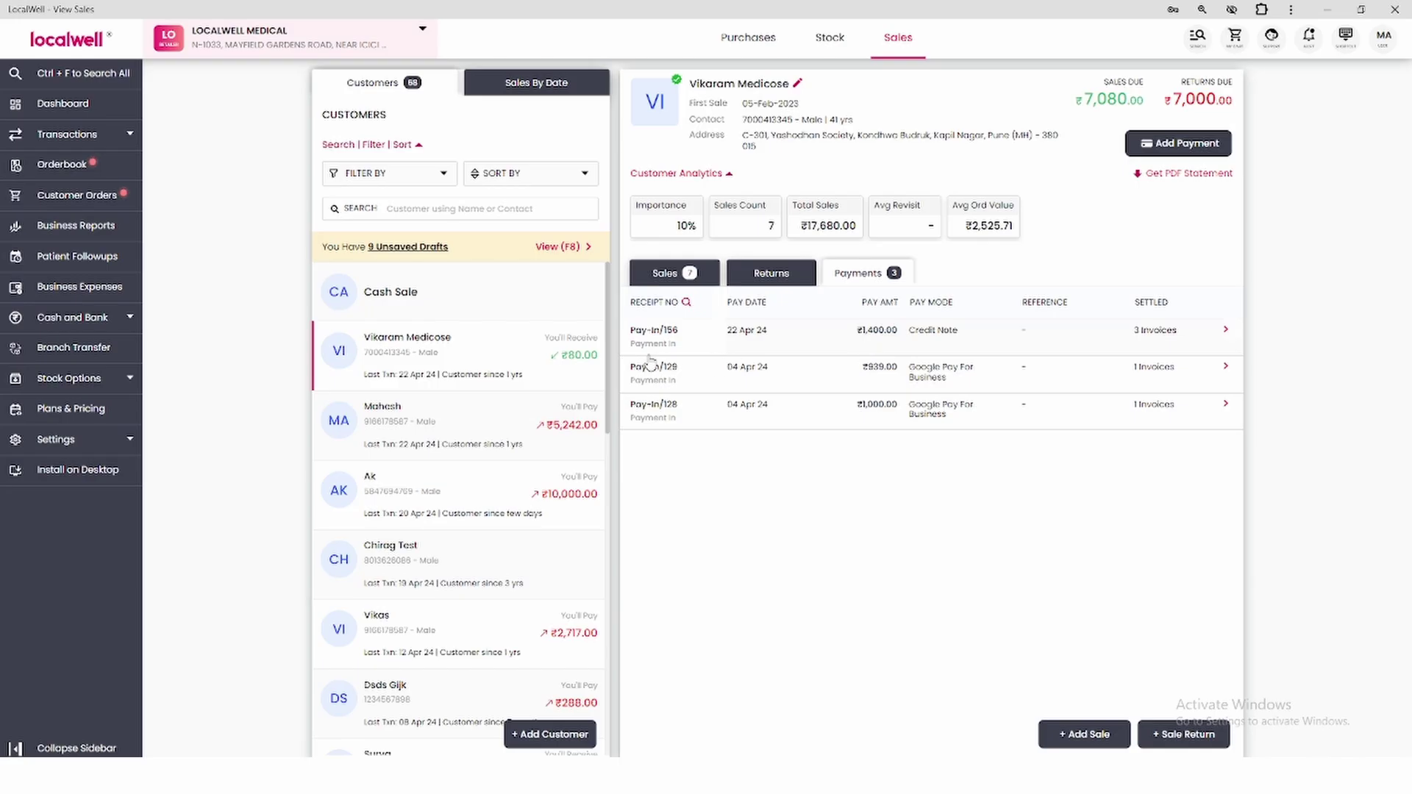
Step: Open the customer's newest Credit Note payment to check its settled invoices, and close its details
left_click(1126, 341)
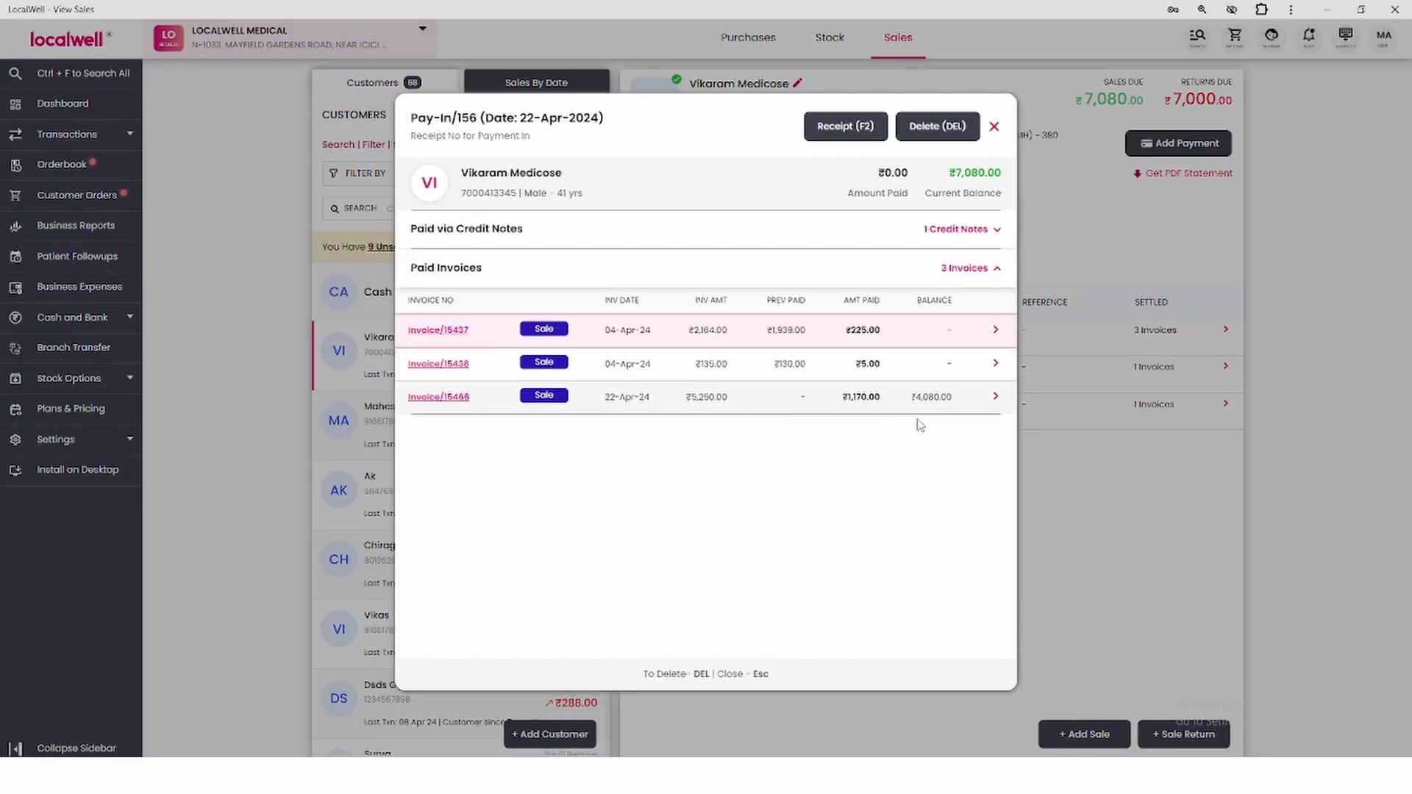
left_click(1401, 445)
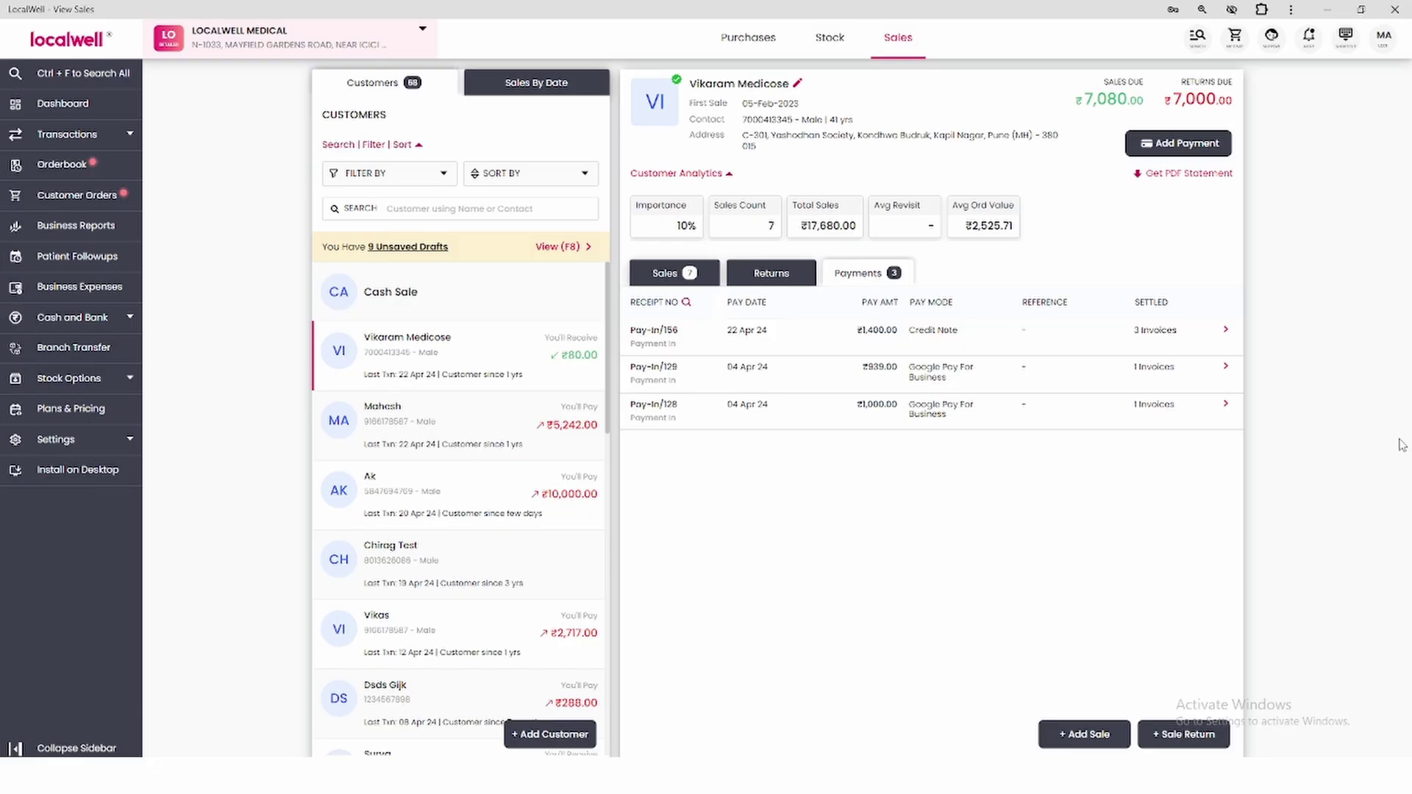